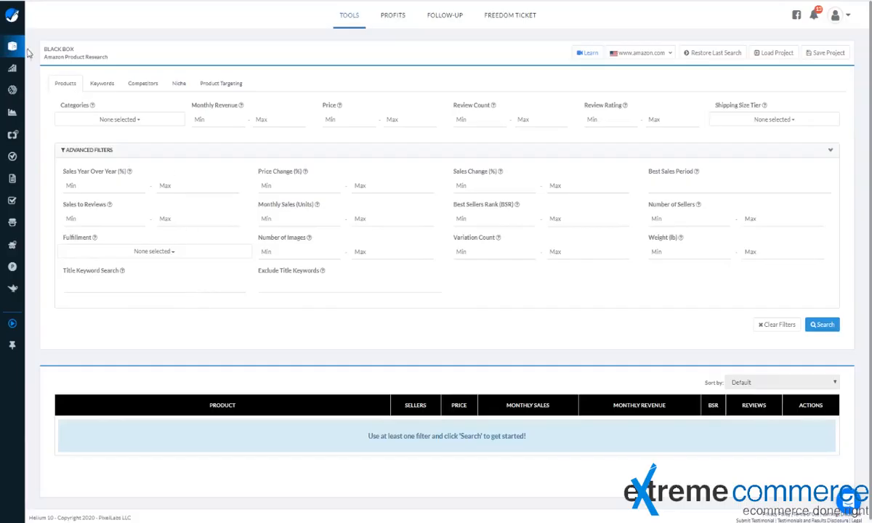
# Restrict the product search to the Home & Kitchen category.
pyautogui.moveTo(31, 51)
pyautogui.click(141, 120)
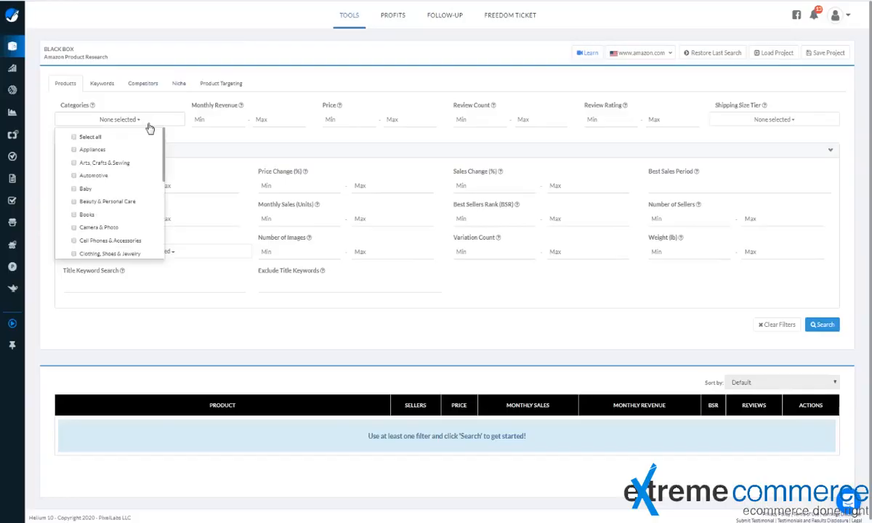
pyautogui.scroll(-4, 135, 200)
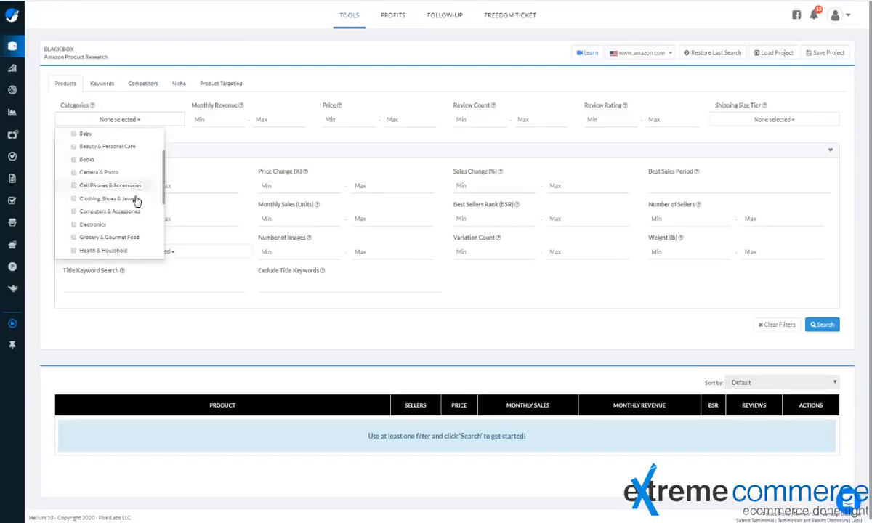
pyautogui.scroll(-2, 135, 202)
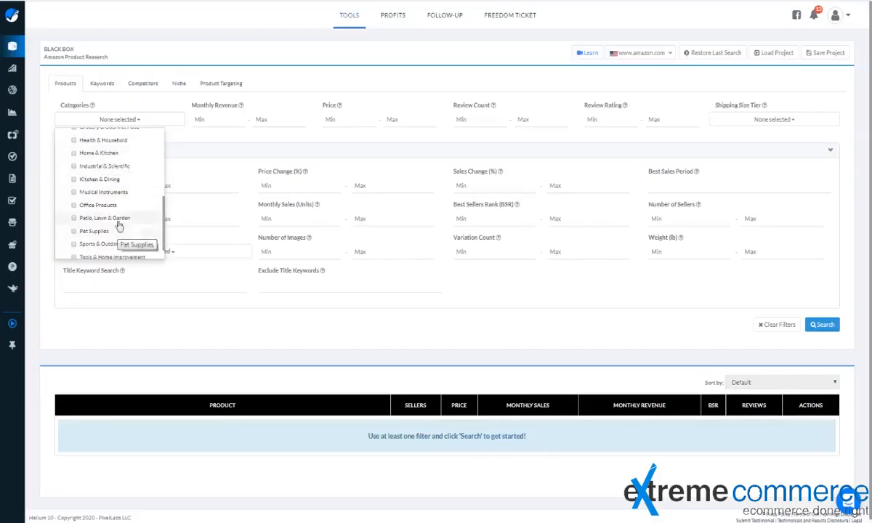
pyautogui.click(103, 154)
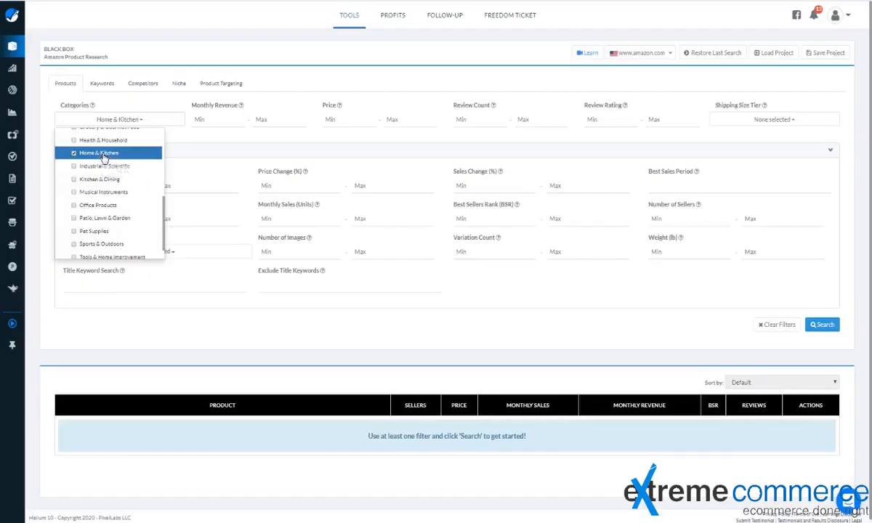
pyautogui.click(133, 122)
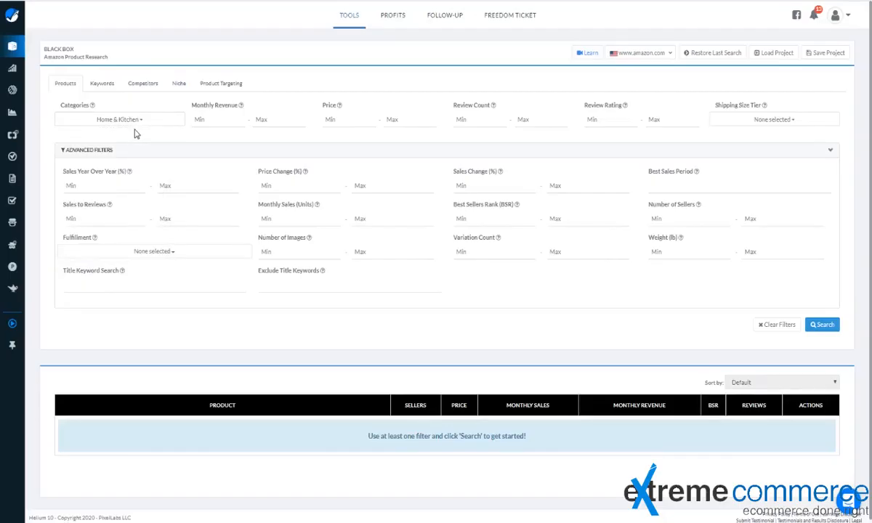
pyautogui.click(131, 121)
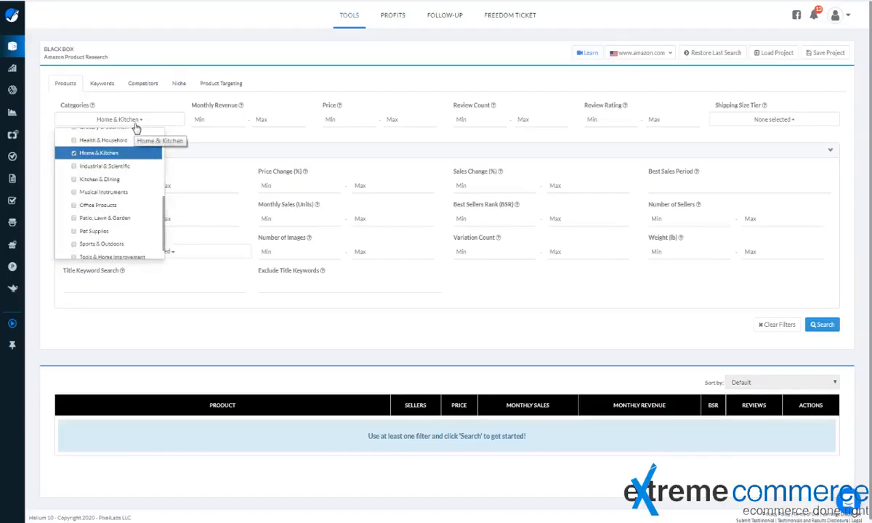
pyautogui.click(277, 71)
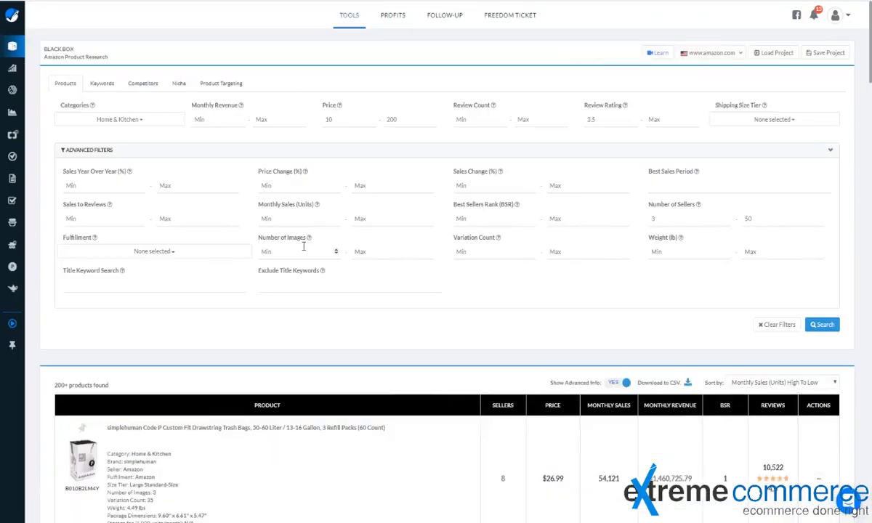
# Set the minimum monthly sales filter to 50 units.
pyautogui.click(344, 121)
pyautogui.moveTo(455, 105); pyautogui.dragTo(486, 106)
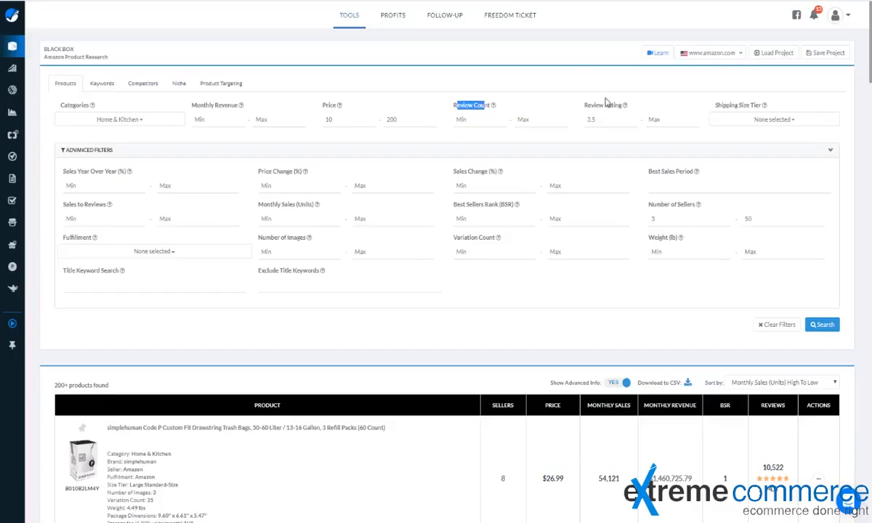
pyautogui.doubleClick(592, 119)
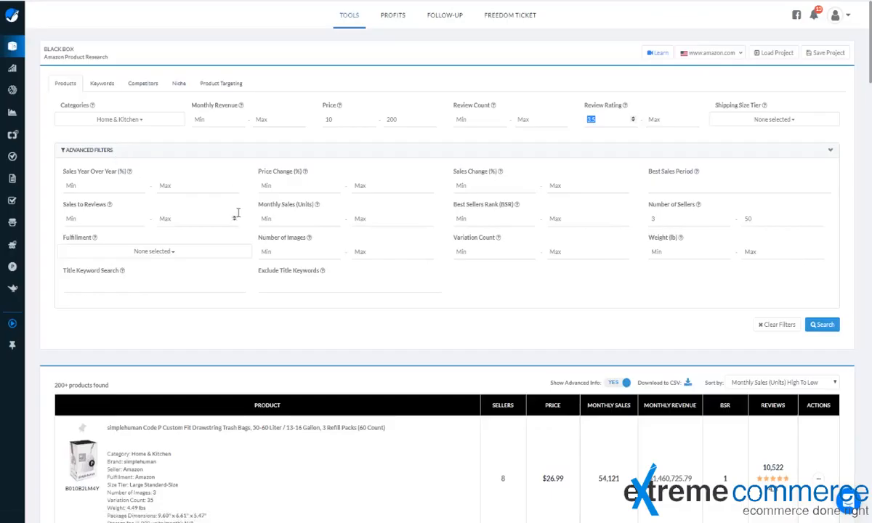
pyautogui.click(292, 219)
pyautogui.write('50')
# Consult the web page with the U.S. Amazon Sales Rank Chart for the top 1% rank in Home & Kitchen, dismissing the e-mail pop-up.
pyautogui.moveTo(464, 205); pyautogui.dragTo(479, 218)
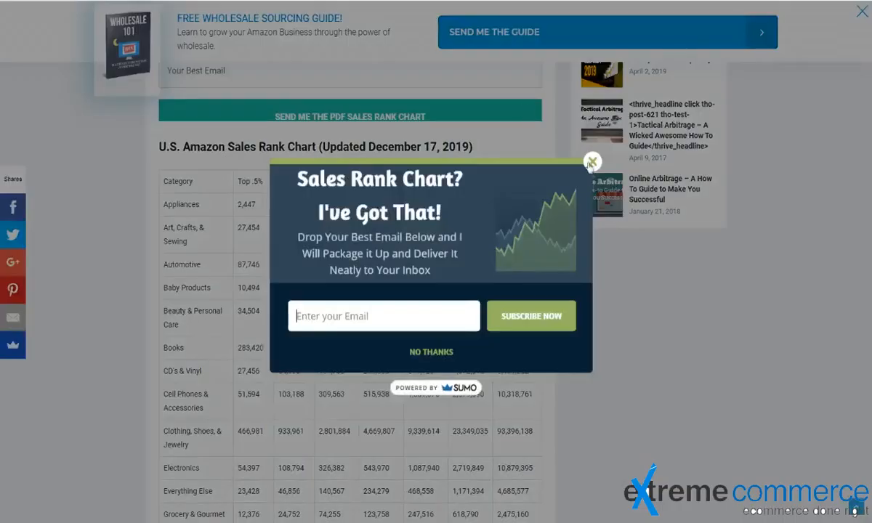
pyautogui.click(592, 161)
pyautogui.scroll(-1, 266, 199)
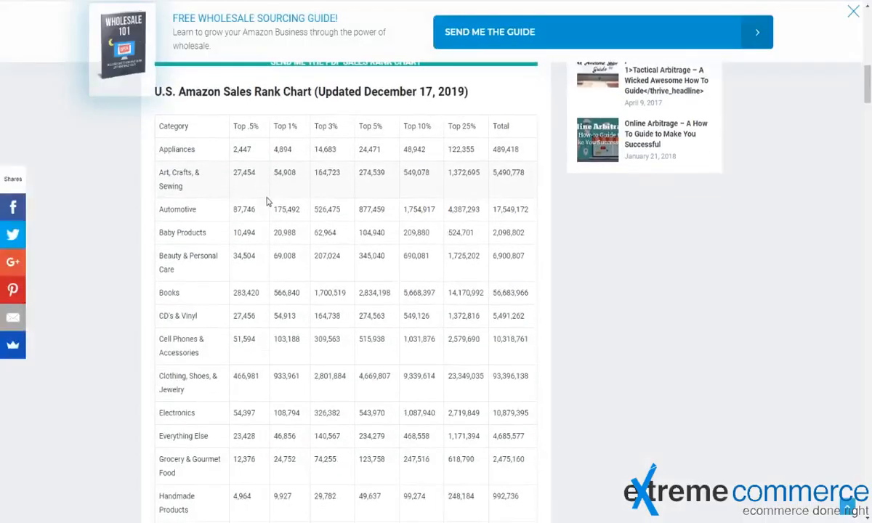
pyautogui.scroll(1, 266, 200)
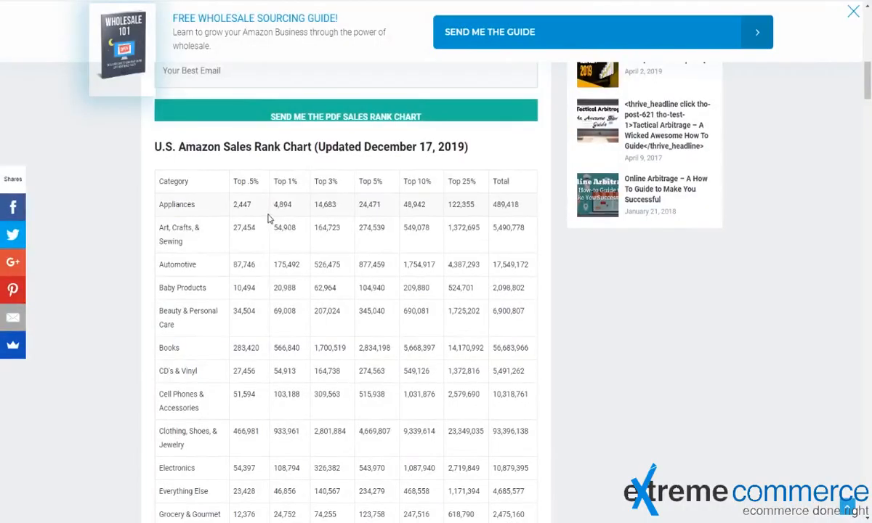
pyautogui.moveTo(293, 187); pyautogui.dragTo(271, 181)
pyautogui.scroll(-3, 247, 236)
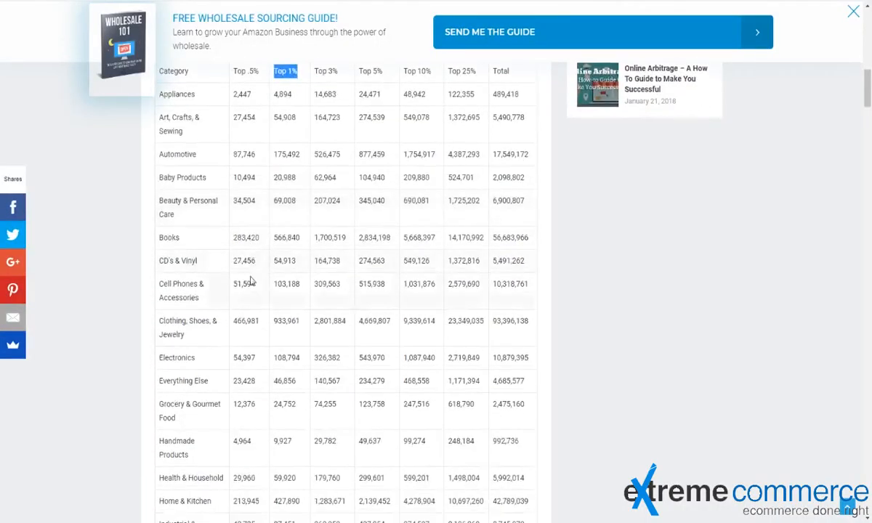
pyautogui.scroll(-2, 233, 320)
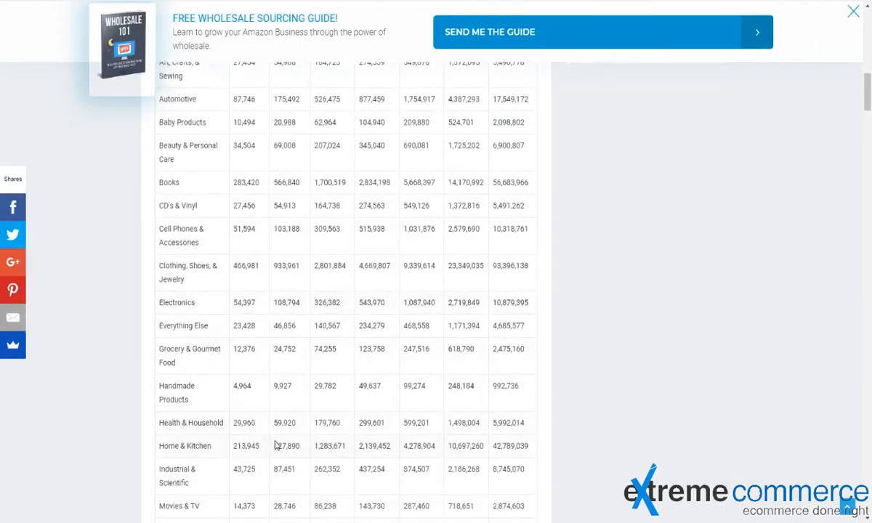
pyautogui.scroll(2, 275, 445)
pyautogui.scroll(-1, 277, 367)
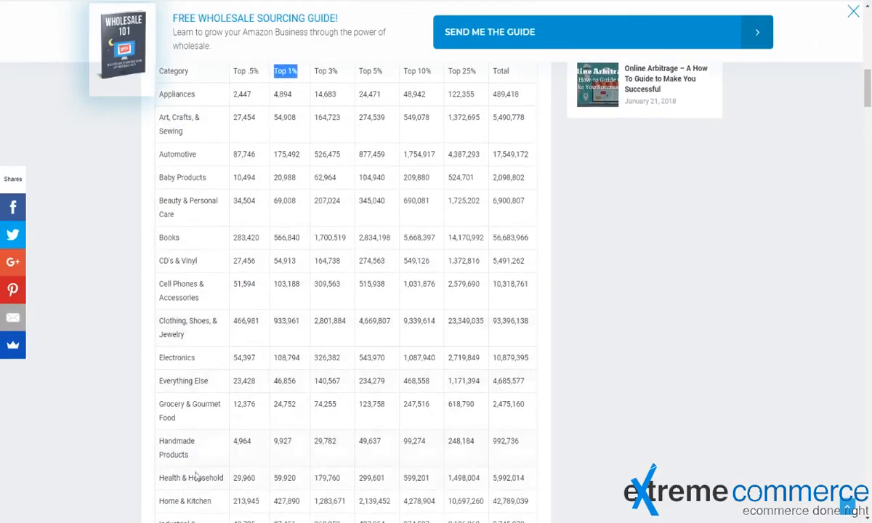
pyautogui.moveTo(274, 503); pyautogui.dragTo(300, 502)
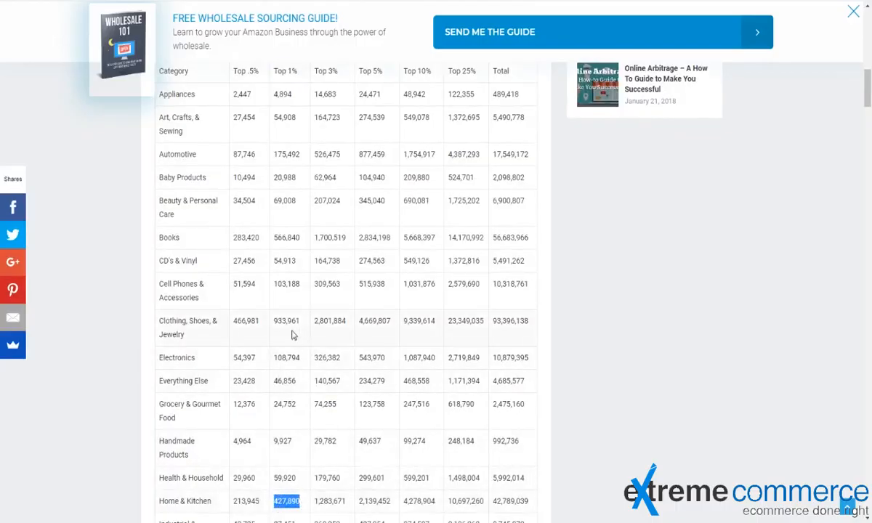
# Look up the top 1% sales rank for Electronics in the same chart.
pyautogui.scroll(1, 287, 335)
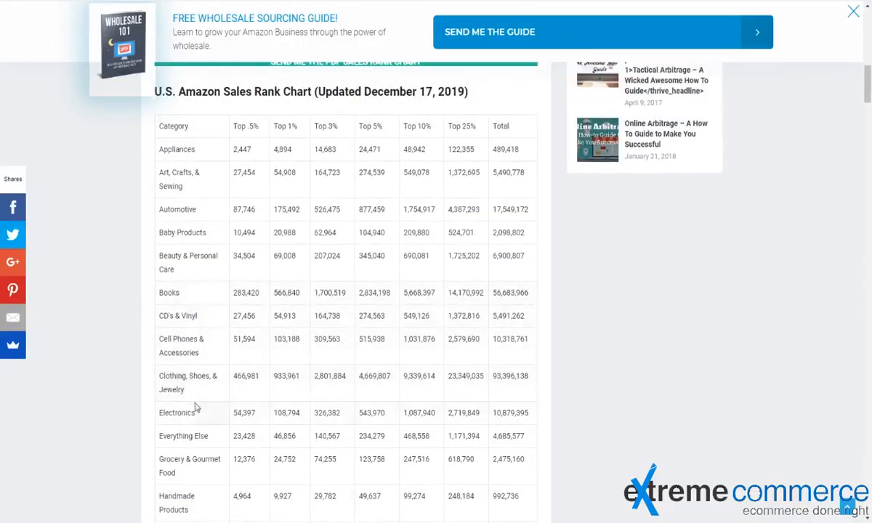
pyautogui.moveTo(274, 413); pyautogui.dragTo(297, 414)
pyautogui.scroll(3, 287, 429)
pyautogui.scroll(-6, 289, 421)
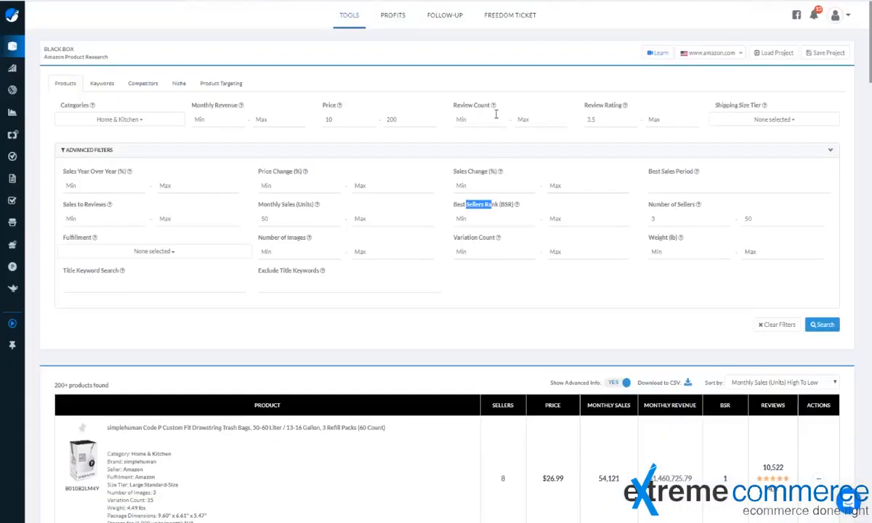
# Back in Black Box, set the Best Sellers Rank filter to a range of 1 to 150000.
pyautogui.click(501, 225)
pyautogui.click(607, 219)
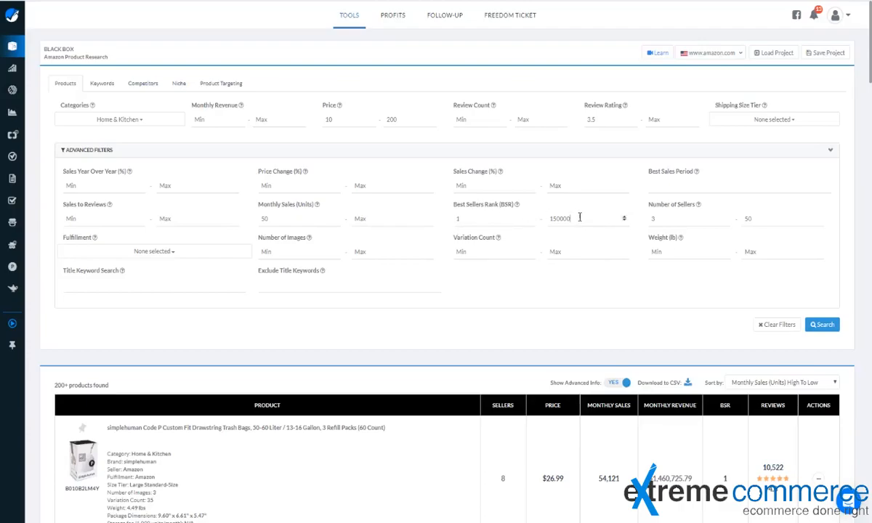
pyautogui.click(669, 221)
pyautogui.moveTo(667, 220); pyautogui.dragTo(634, 225)
# Try the FBA and FBM fulfillment options one at a time, clearing each selection again.
pyautogui.click(155, 254)
pyautogui.click(113, 333)
pyautogui.click(154, 252)
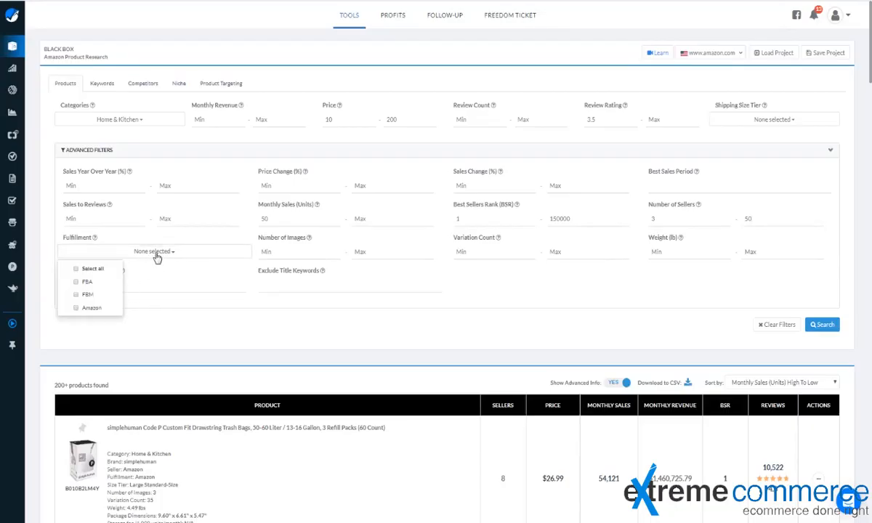
pyautogui.click(137, 322)
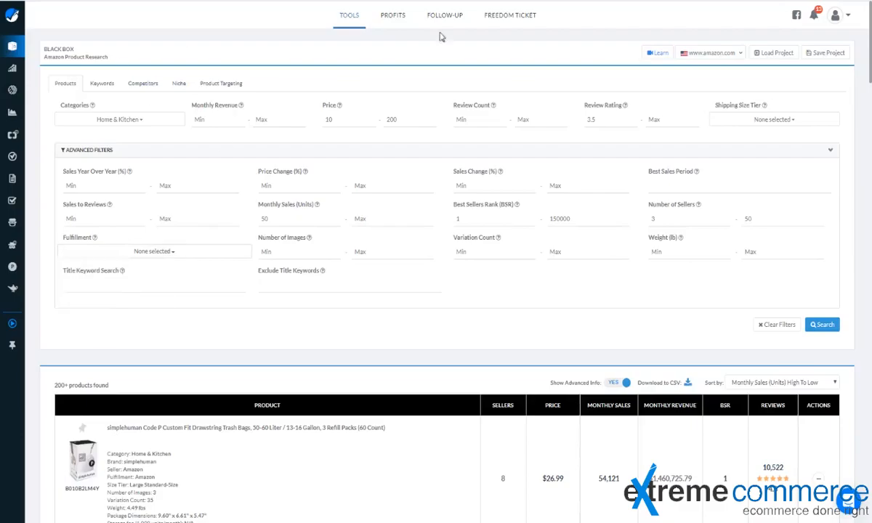
pyautogui.click(168, 251)
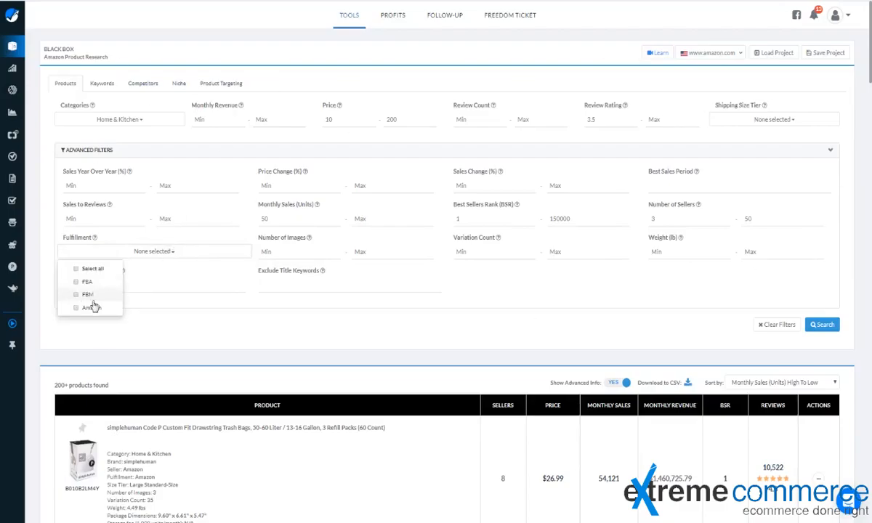
pyautogui.click(86, 283)
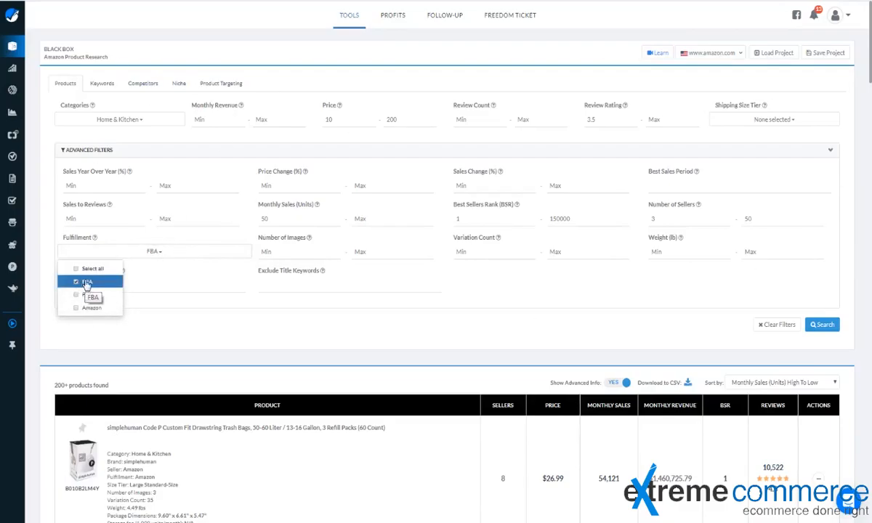
pyautogui.click(87, 283)
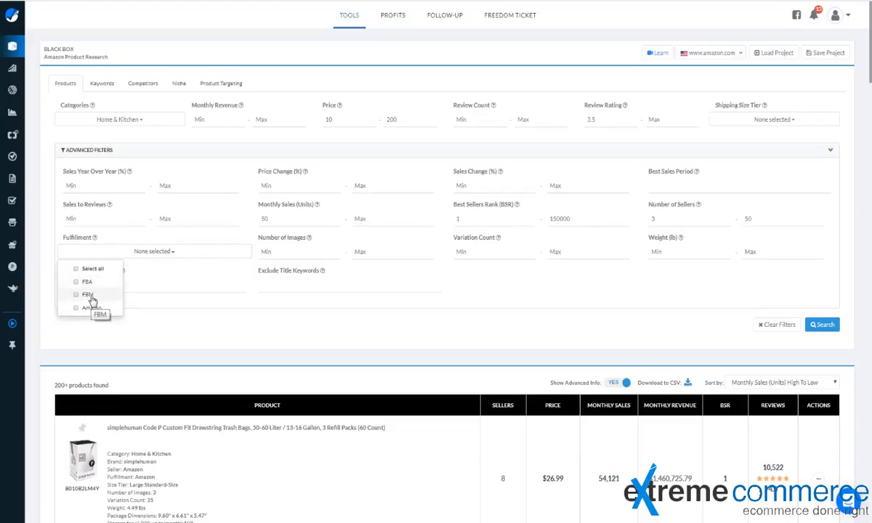
pyautogui.click(92, 298)
pyautogui.click(92, 298)
pyautogui.click(145, 337)
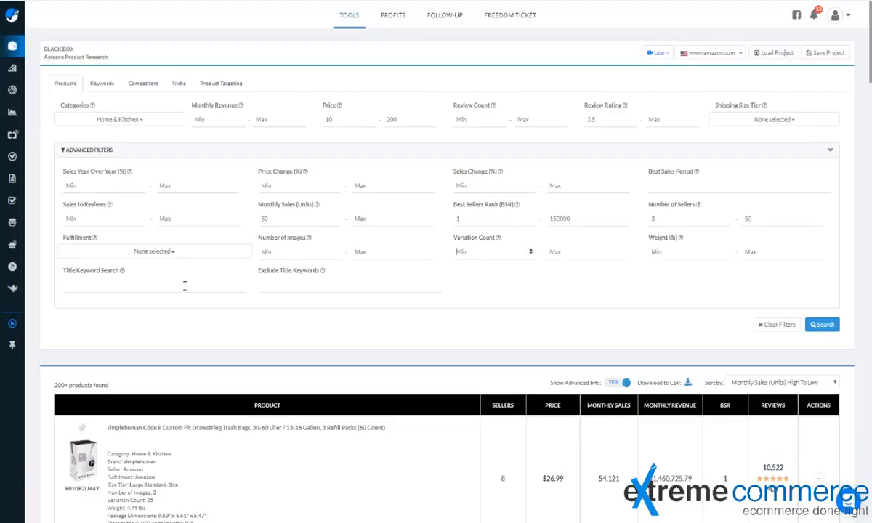
# Run the product search with the current filters and review the monthly sales of the products found.
pyautogui.click(825, 326)
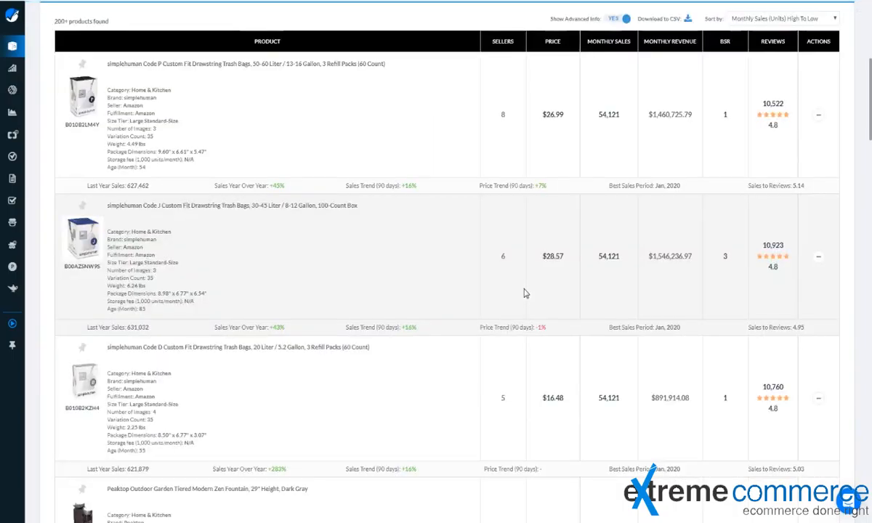
pyautogui.scroll(1, 449, 300)
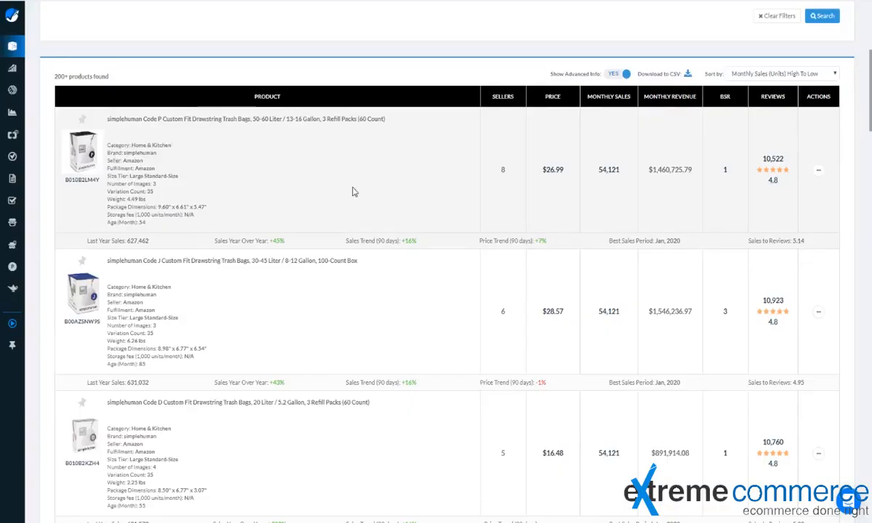
pyautogui.click(602, 173)
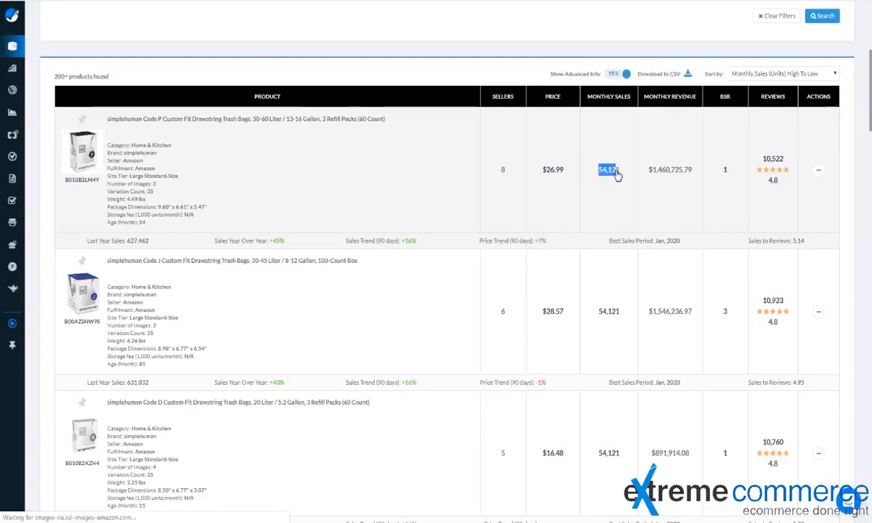
pyautogui.click(616, 32)
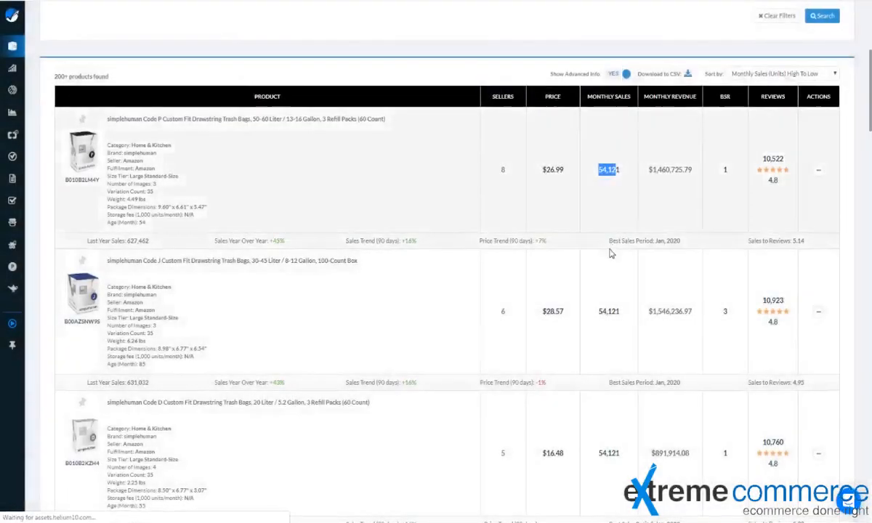
pyautogui.scroll(-10, 603, 218)
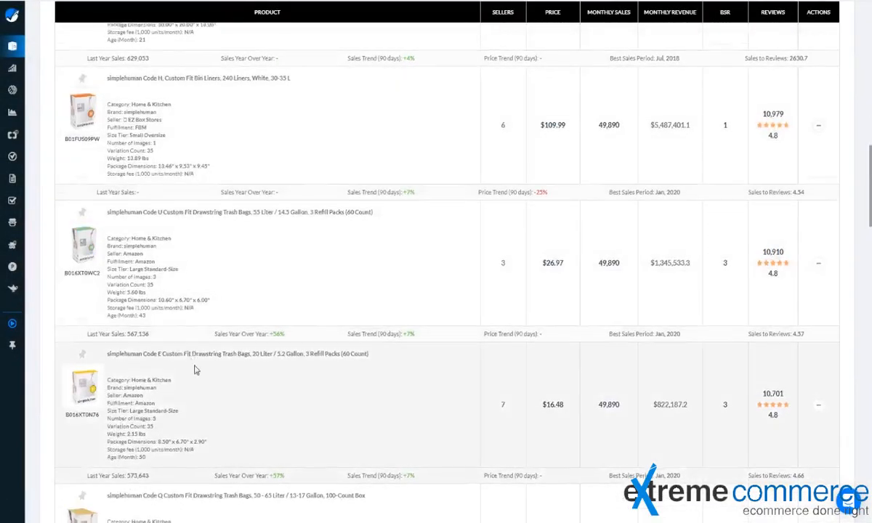
pyautogui.scroll(-9, 214, 372)
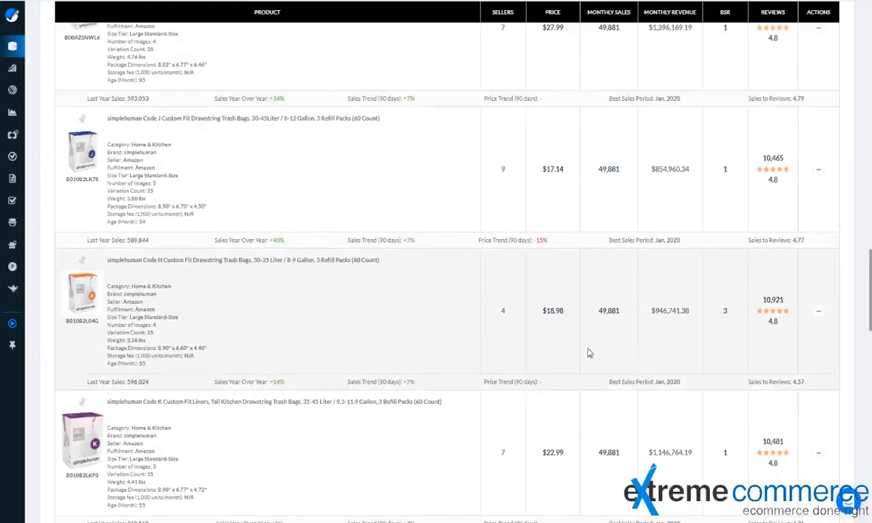
pyautogui.moveTo(870, 217); pyautogui.dragTo(871, 116)
pyautogui.scroll(5, 603, 305)
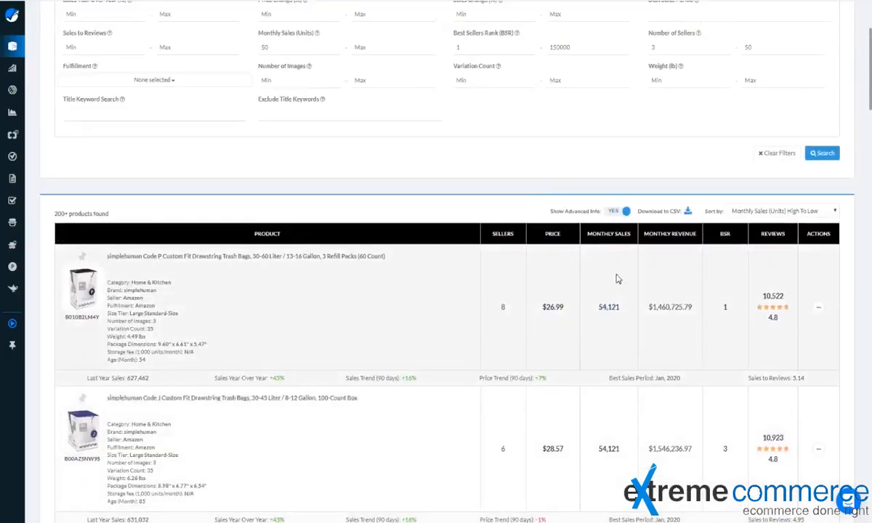
# Sort the results by Monthly Sales (Units) Low To High and view the first products.
pyautogui.click(831, 210)
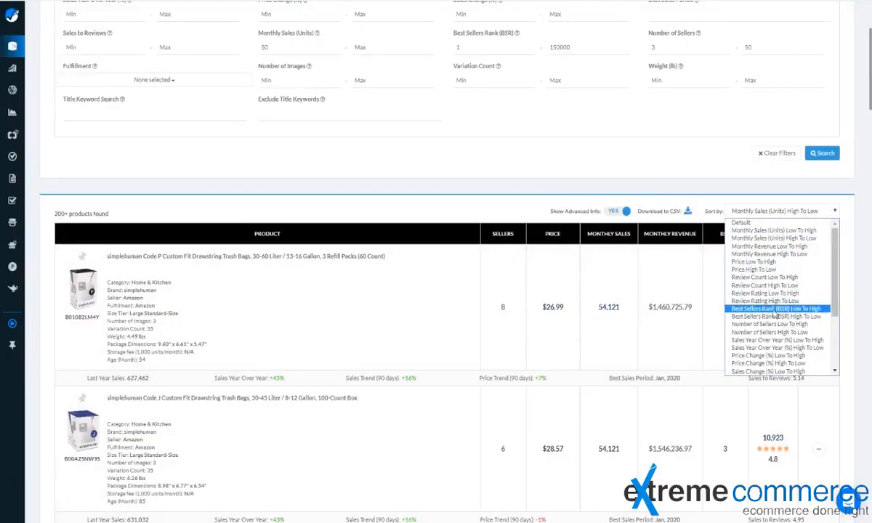
pyautogui.click(547, 260)
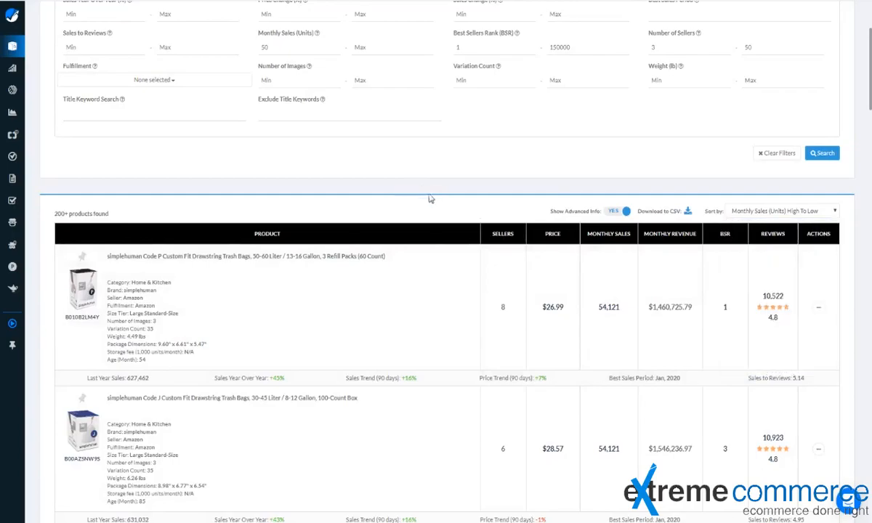
pyautogui.scroll(-3, 625, 254)
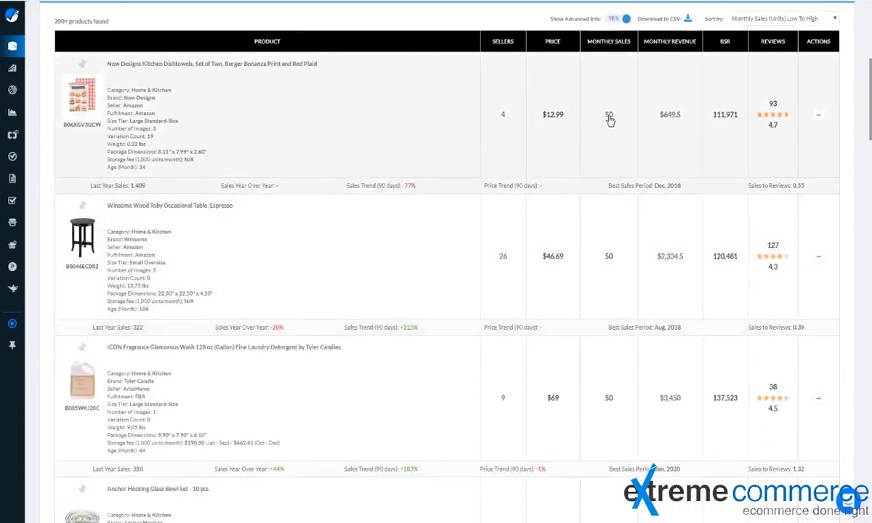
# Examine the seller counts and monthly sales of the products throughout the sorted results list.
pyautogui.scroll(-4, 584, 286)
pyautogui.scroll(-15, 569, 351)
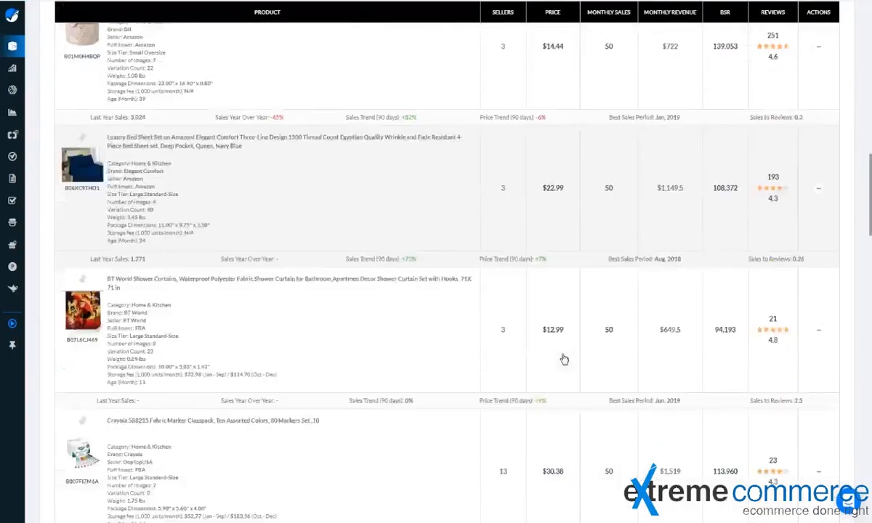
pyautogui.scroll(-5, 563, 361)
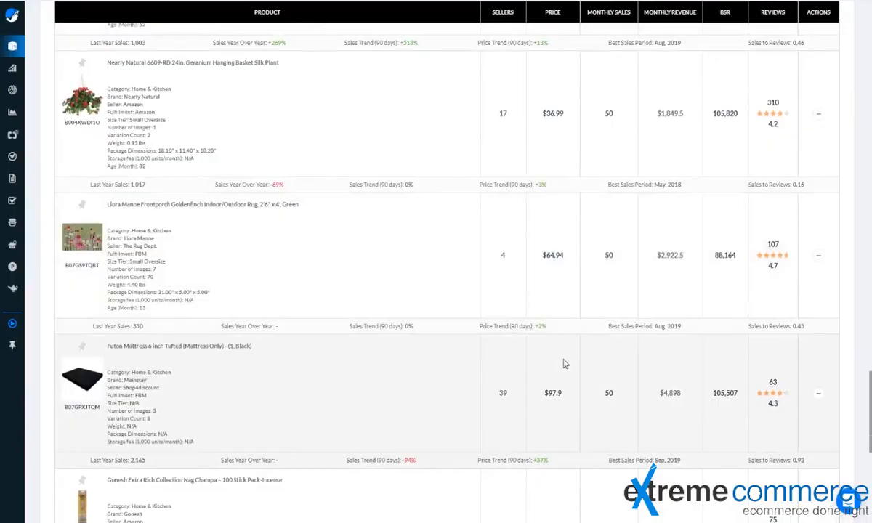
pyautogui.scroll(5, 505, 290)
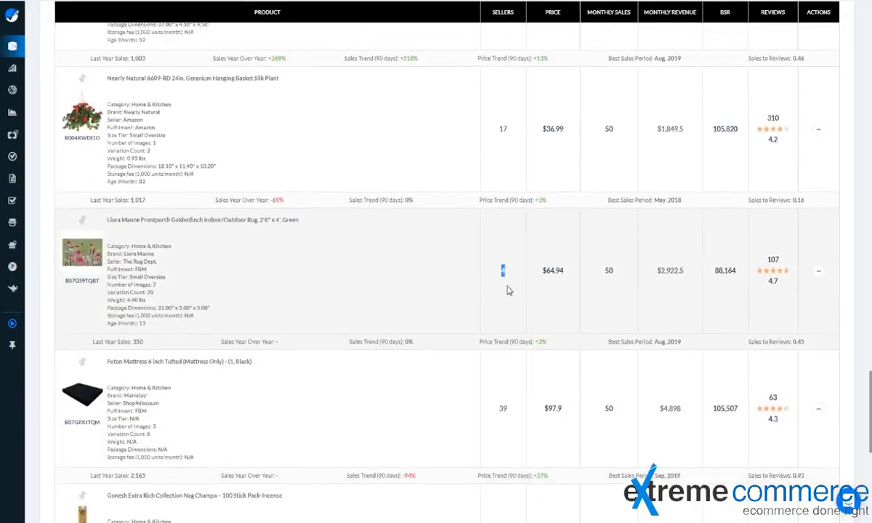
pyautogui.scroll(12, 498, 313)
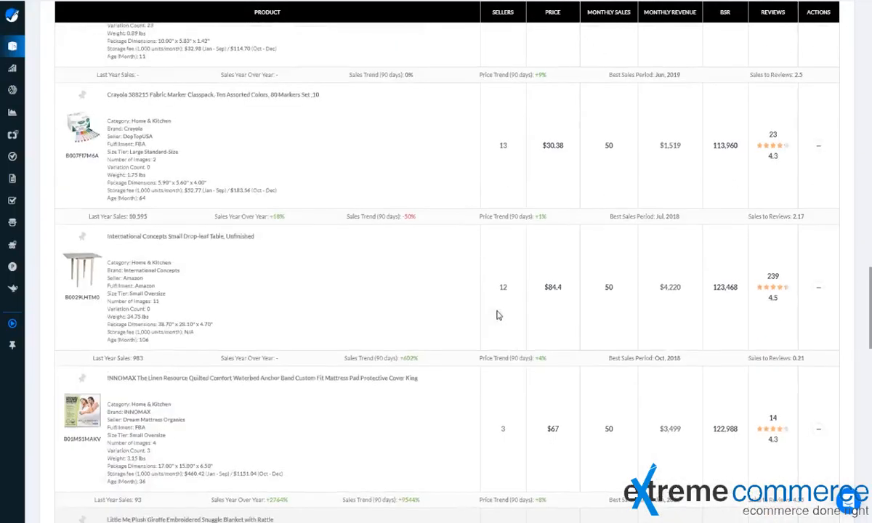
pyautogui.scroll(6, 499, 315)
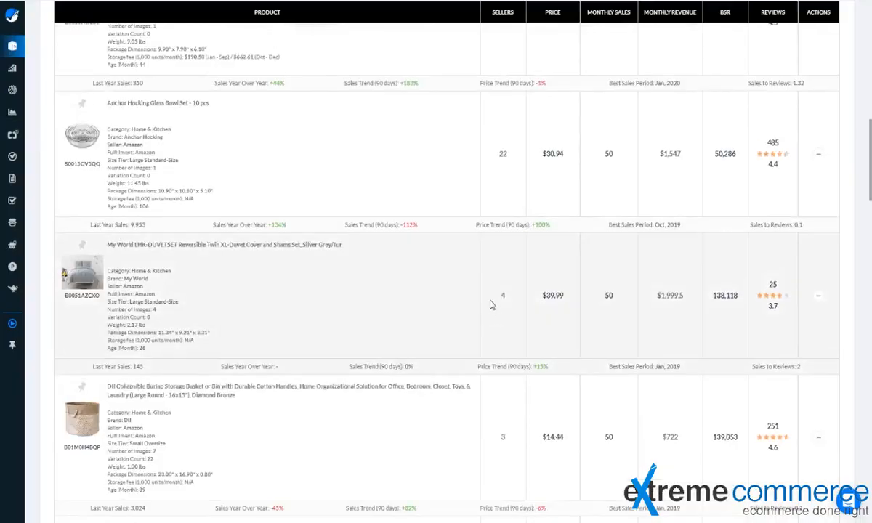
pyautogui.scroll(8, 494, 303)
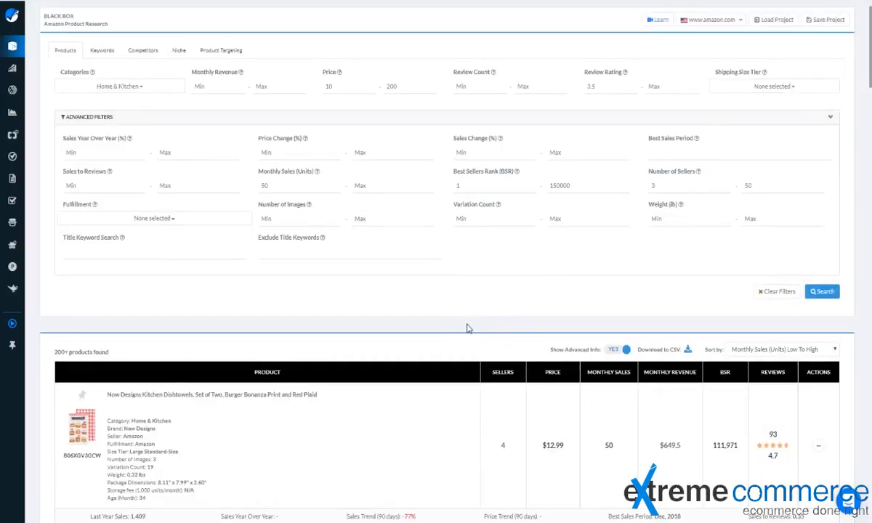
# Download the product results as a CSV file and open it as a spreadsheet in Google Sheets.
pyautogui.scroll(-2, 571, 338)
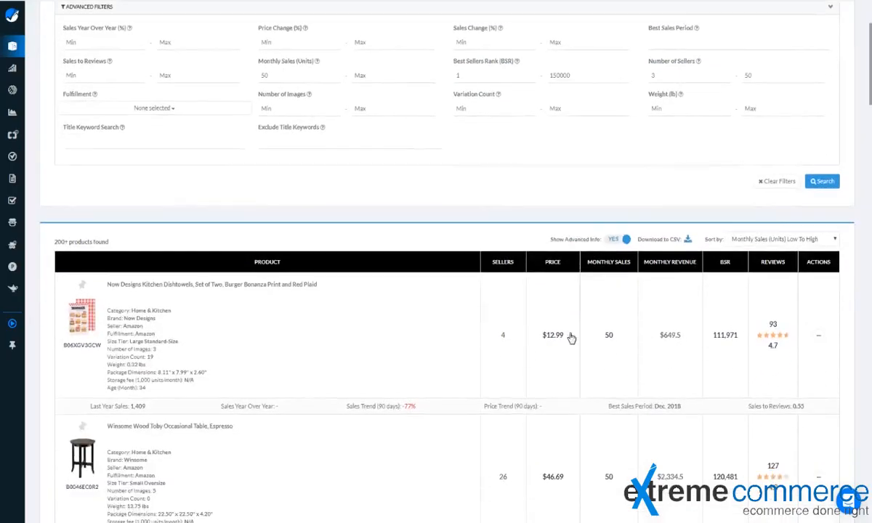
pyautogui.click(687, 243)
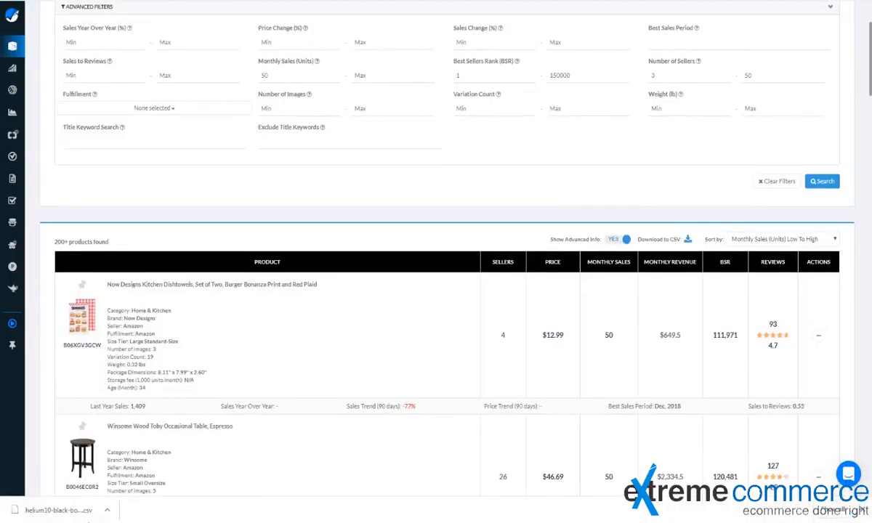
pyautogui.click(92, 519)
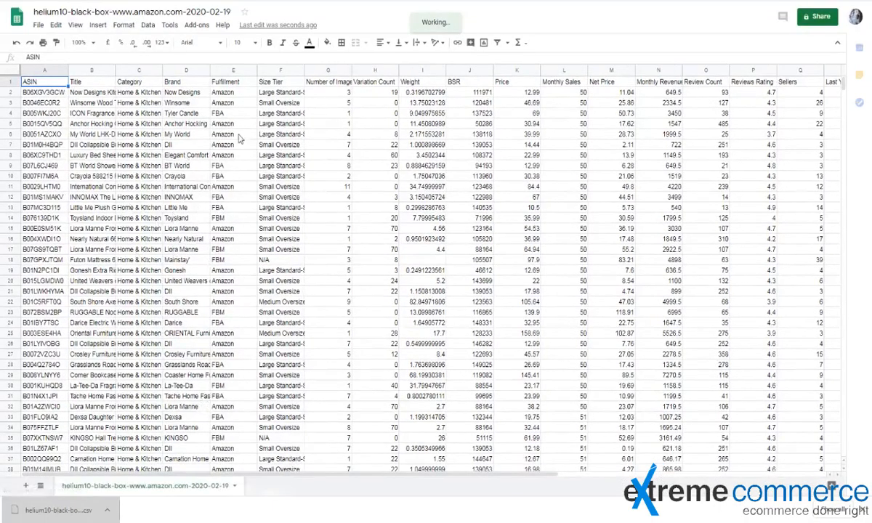
# Examine the ASIN, Title, Category, Brand, Fulfillment and Size Tier columns of the exported product sheet.
pyautogui.click(53, 93)
pyautogui.moveTo(50, 152); pyautogui.dragTo(45, 158)
pyautogui.click(92, 133)
pyautogui.moveTo(96, 91); pyautogui.dragTo(102, 185)
pyautogui.moveTo(146, 103); pyautogui.dragTo(156, 168)
pyautogui.moveTo(194, 102); pyautogui.dragTo(195, 186)
pyautogui.moveTo(222, 261); pyautogui.dragTo(232, 249)
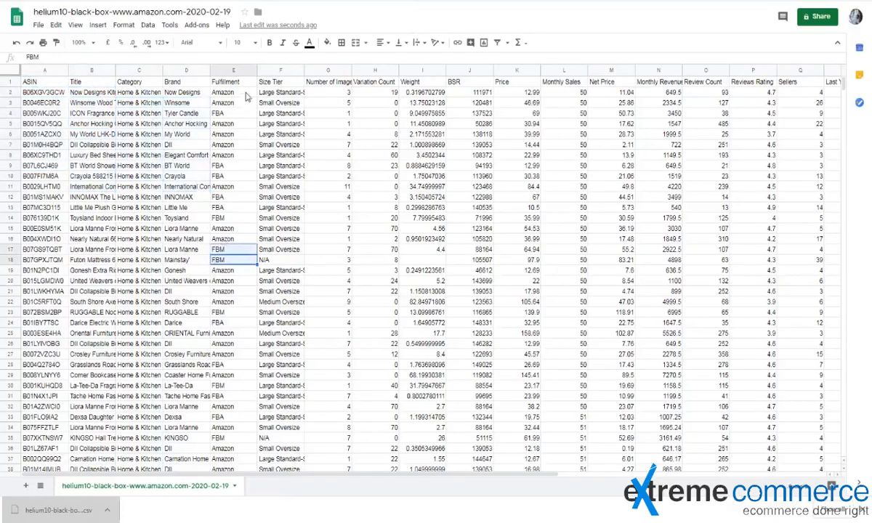
pyautogui.moveTo(247, 97); pyautogui.dragTo(236, 207)
pyautogui.moveTo(271, 92); pyautogui.dragTo(287, 349)
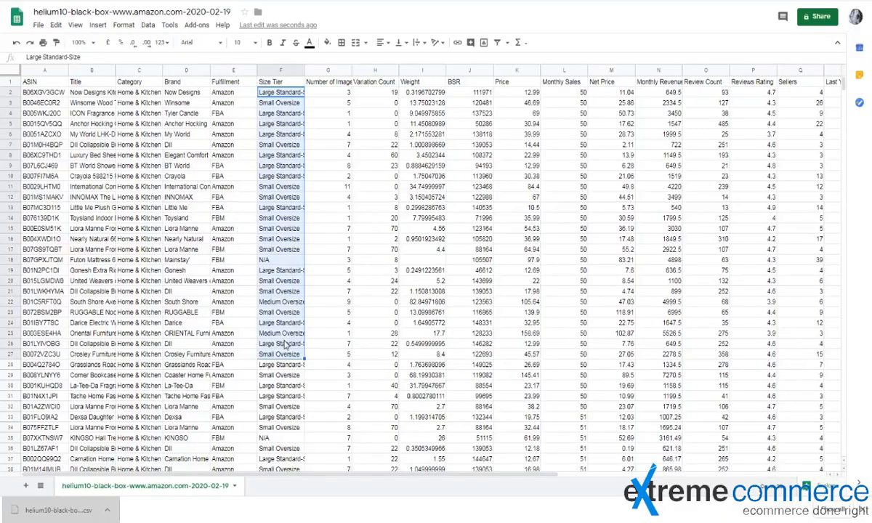
pyautogui.click(164, 95)
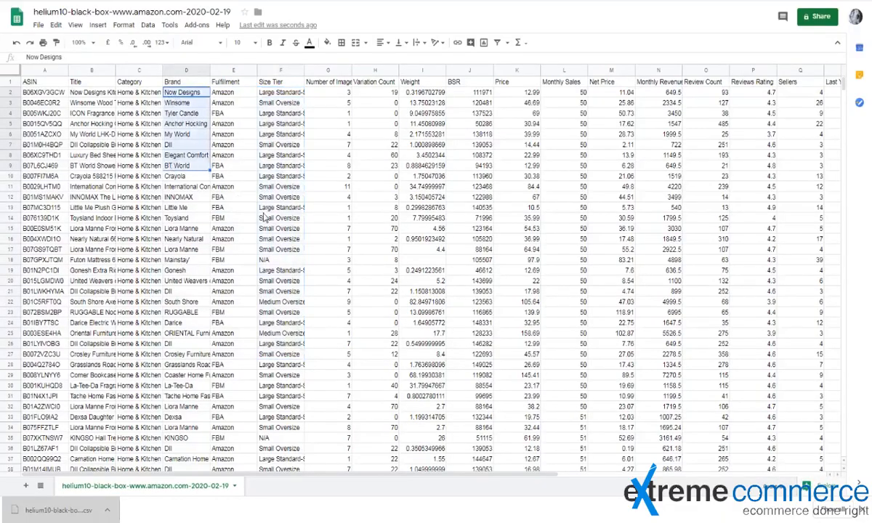
pyautogui.click(280, 188)
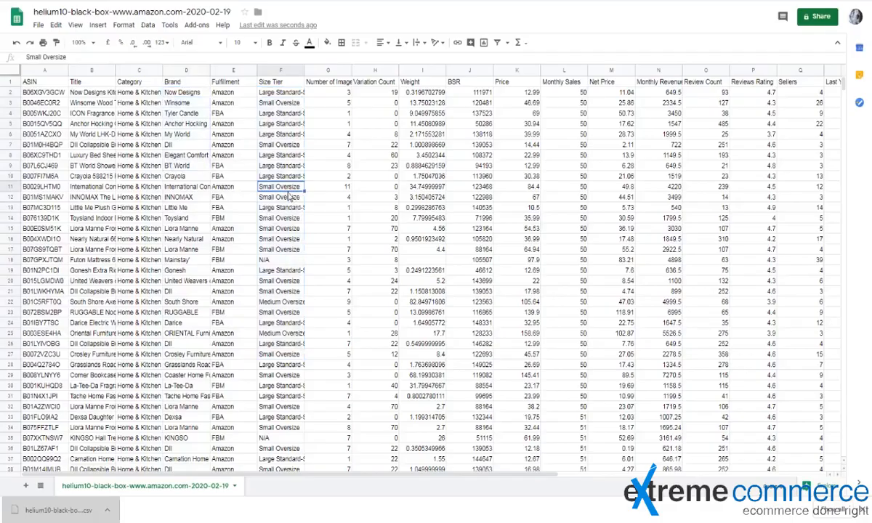
# Replace the Size Tier column header with "Number OF Pro" and clear the size values in the rows below it.
pyautogui.doubleClick(234, 82)
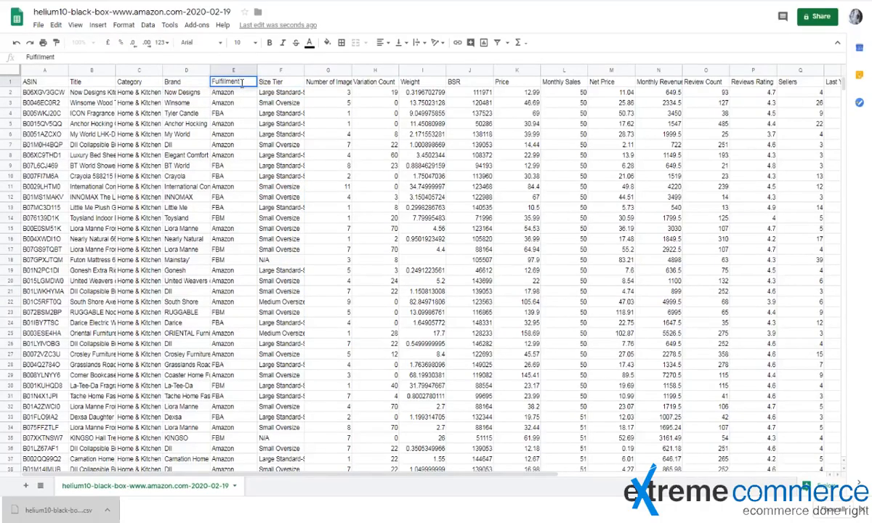
pyautogui.click(280, 82)
pyautogui.tripleClick(291, 83)
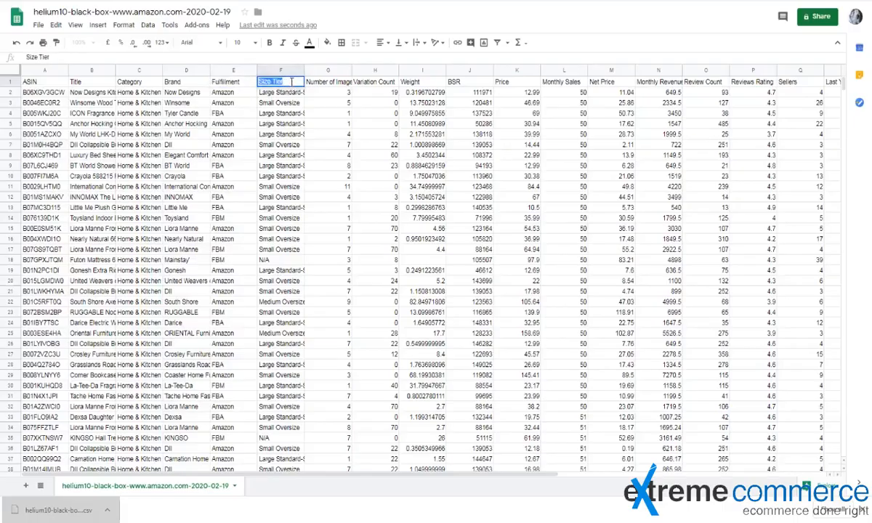
pyautogui.write('Number OF Pro')
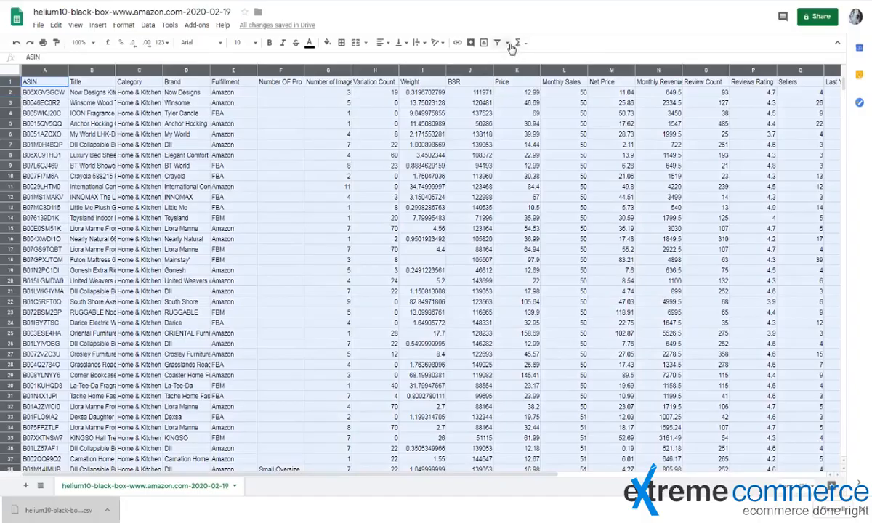
# Create a new filter view for the whole sheet and sort the products by Brand from A to Z.
pyautogui.click(511, 45)
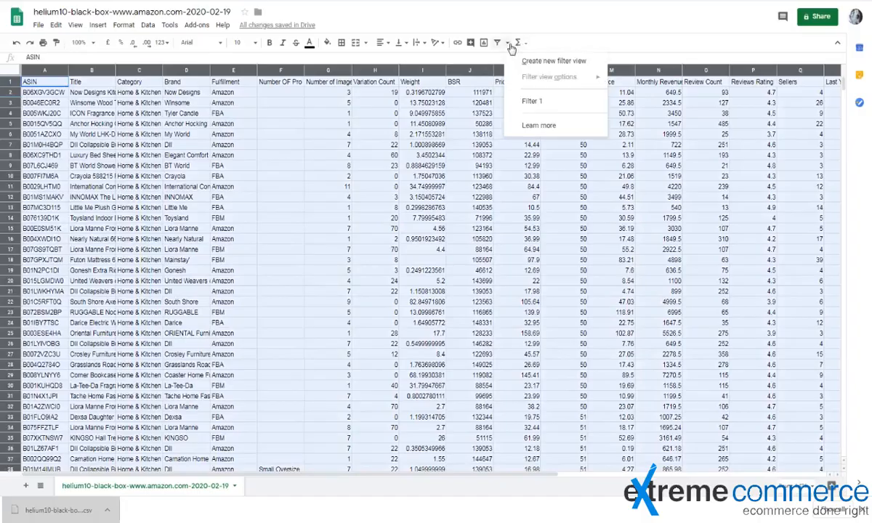
pyautogui.click(509, 64)
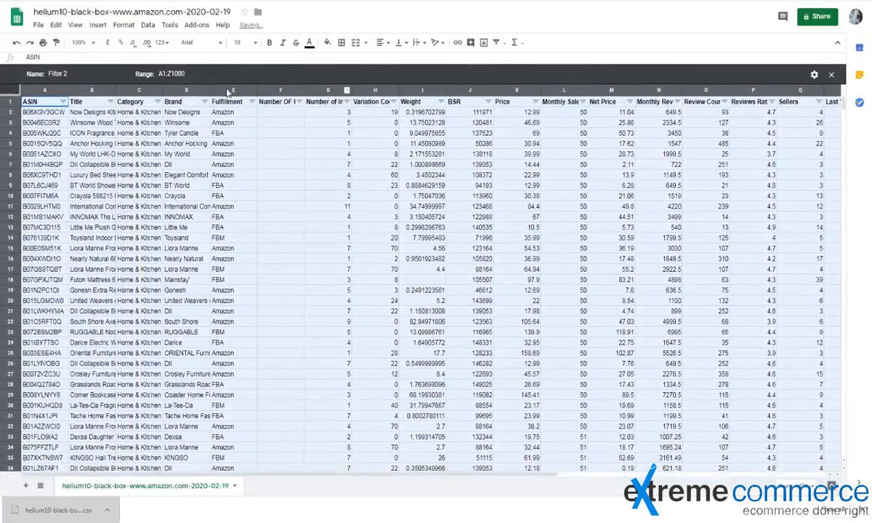
pyautogui.click(204, 102)
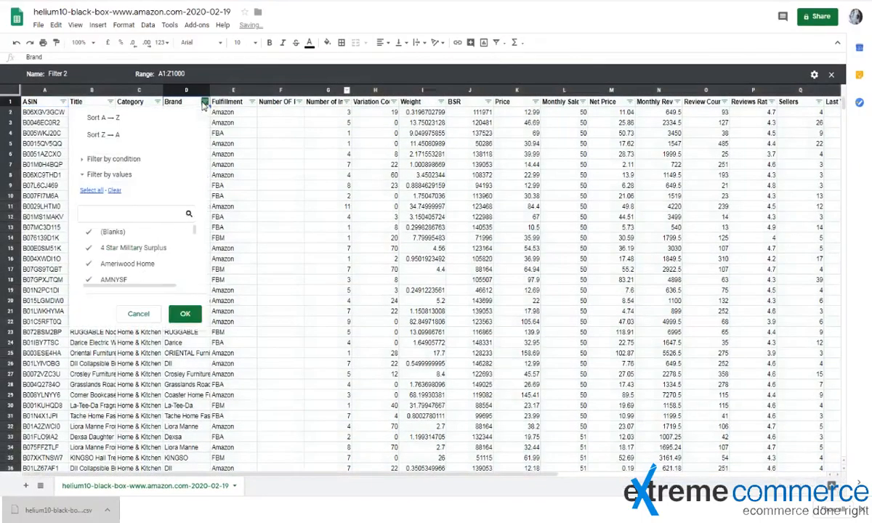
pyautogui.click(127, 120)
pyautogui.click(217, 137)
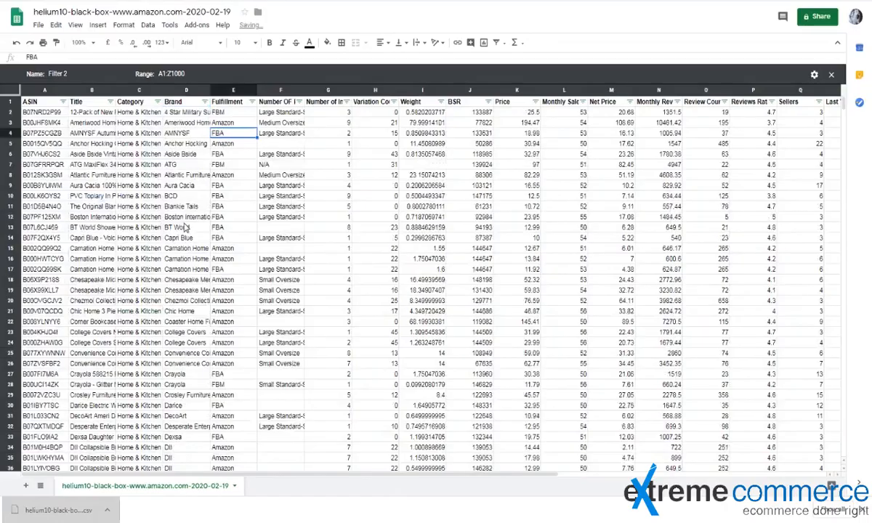
pyautogui.scroll(-3, 186, 228)
pyautogui.scroll(3, 186, 258)
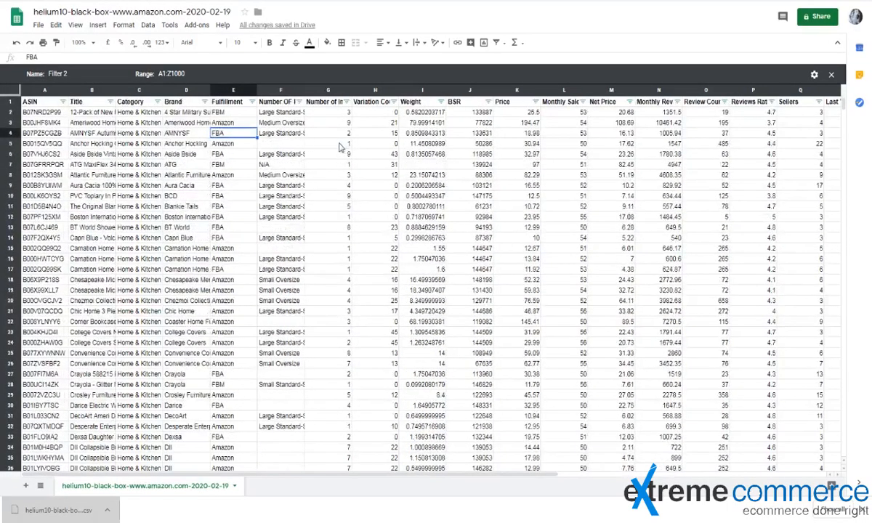
# Move the "Number OF Pro" column in front of the Fulfillment column, directly after Brand.
pyautogui.click(339, 145)
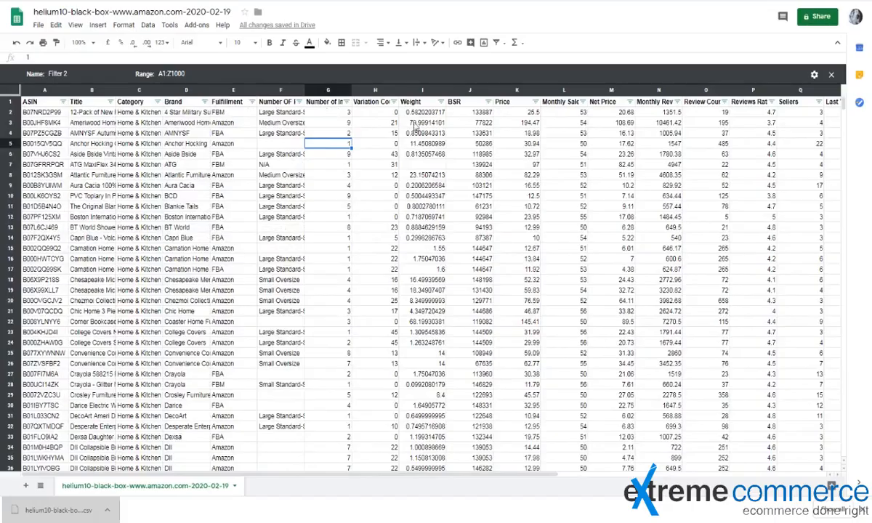
pyautogui.click(277, 135)
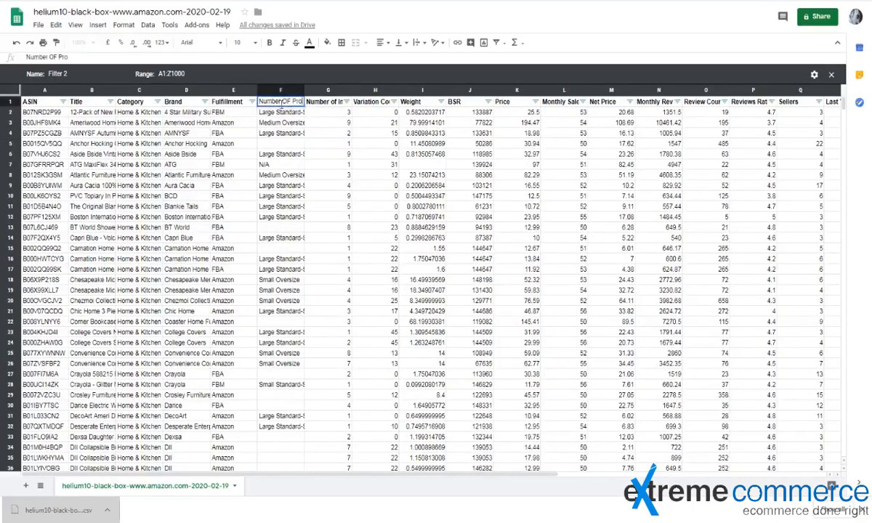
pyautogui.moveTo(285, 90); pyautogui.dragTo(240, 90)
pyautogui.click(325, 156)
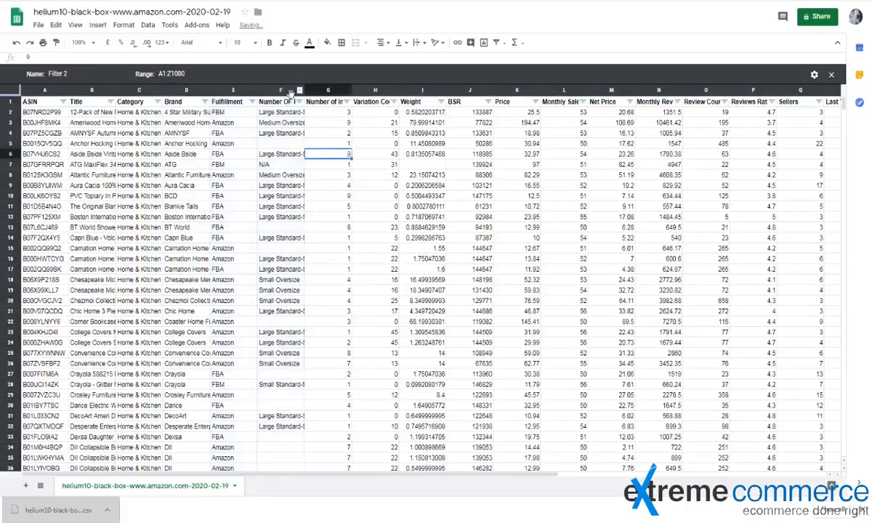
pyautogui.click(292, 91)
pyautogui.moveTo(289, 91); pyautogui.dragTo(240, 90)
# Clear the leftover size values from rows 2 to 33 of the "Number OF Pro" column.
pyautogui.moveTo(277, 114); pyautogui.dragTo(240, 437)
pyautogui.press('Delete')
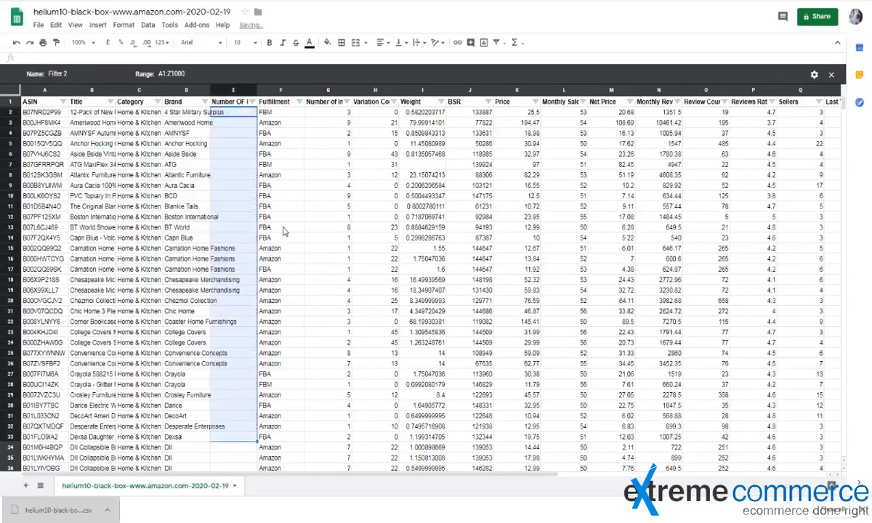
pyautogui.click(323, 227)
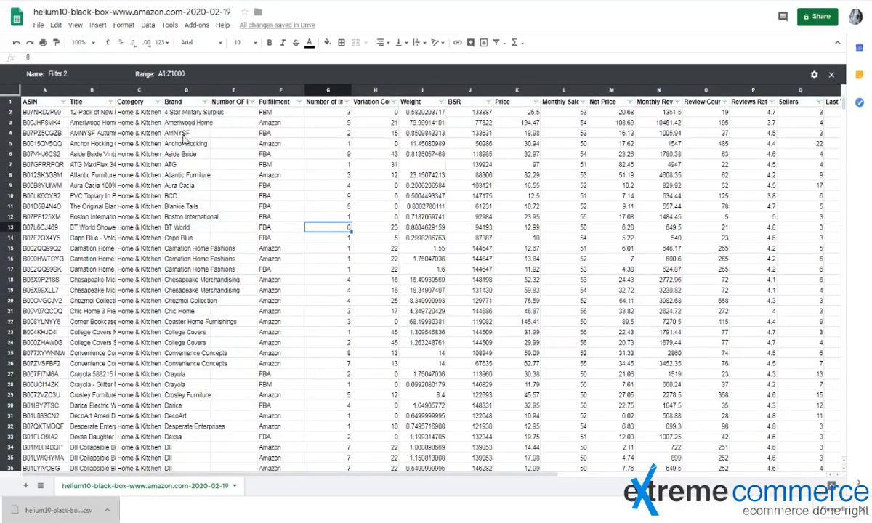
# Go through the first brand names in the Brand column and check the search filters back in Black Box.
pyautogui.click(188, 114)
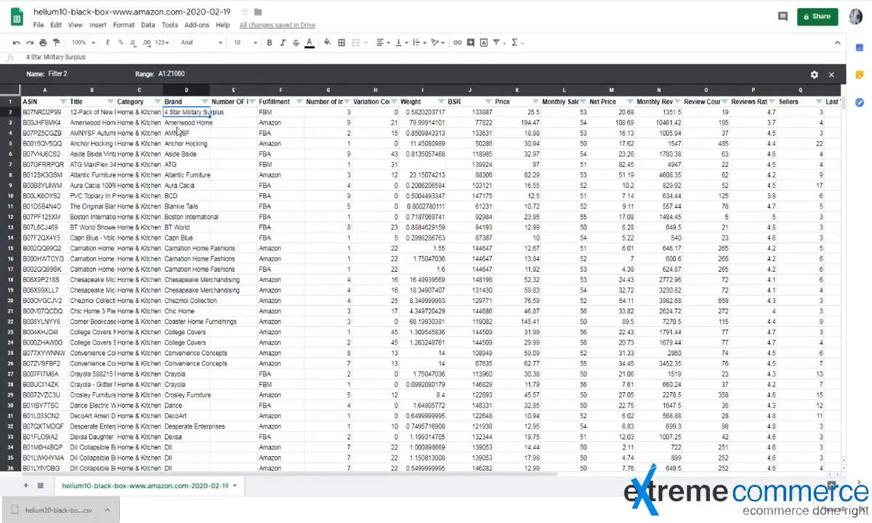
pyautogui.click(174, 143)
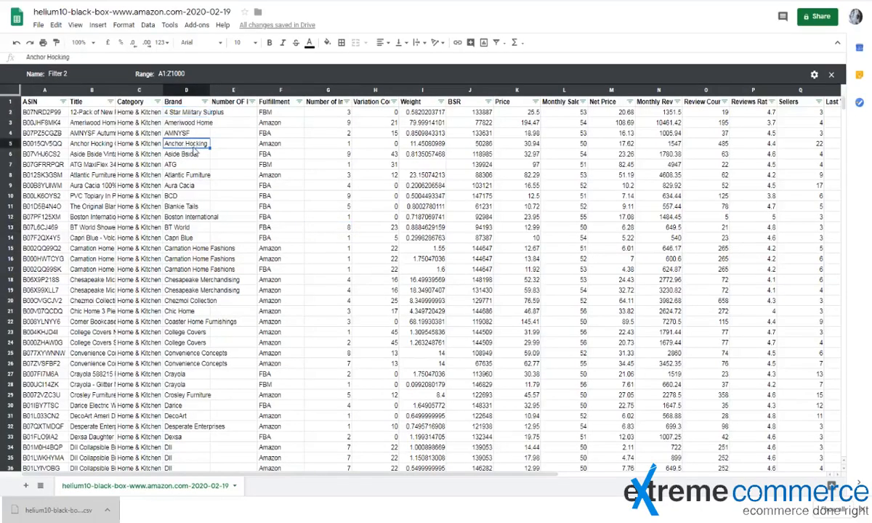
pyautogui.click(170, 153)
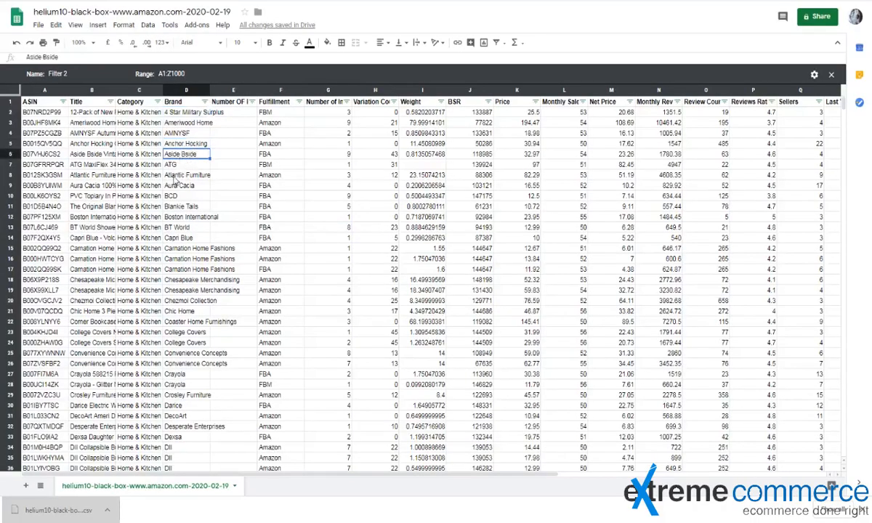
pyautogui.click(177, 167)
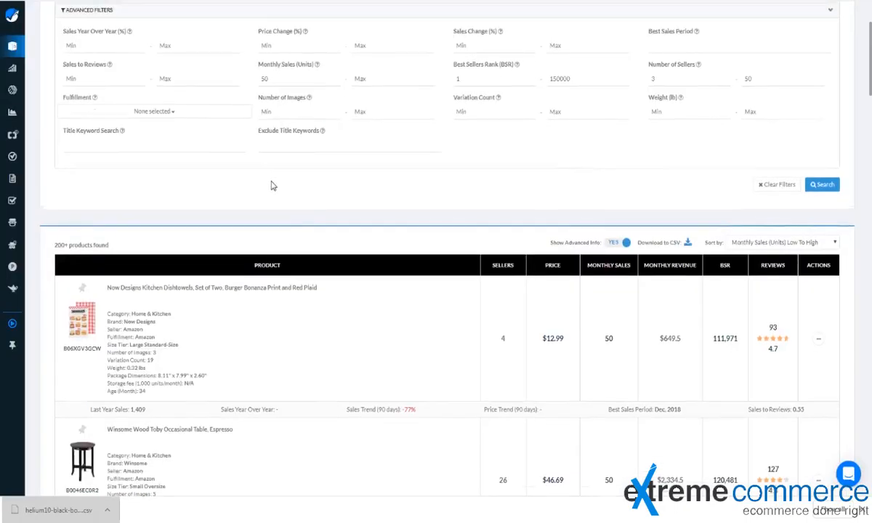
pyautogui.scroll(2, 271, 183)
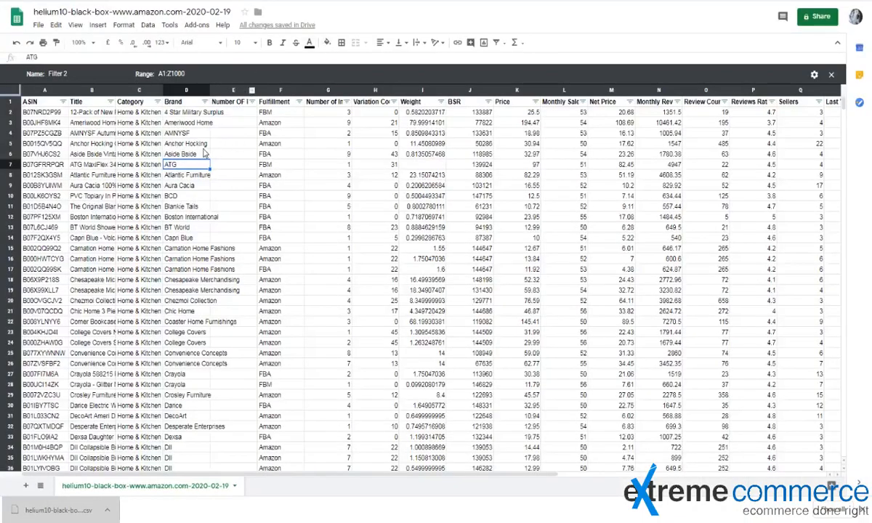
# In the exported Google Sheets file, examine the brand names throughout the sorted Brand column.
pyautogui.moveTo(185, 113); pyautogui.dragTo(178, 415)
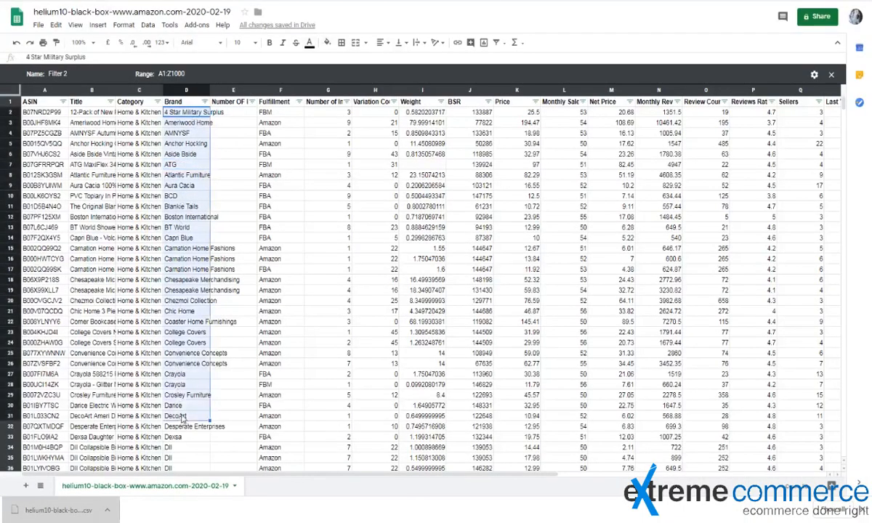
pyautogui.scroll(-9, 181, 354)
pyautogui.scroll(9, 181, 353)
pyautogui.scroll(-1, 178, 327)
pyautogui.moveTo(844, 109)
pyautogui.mouseDown()
pyautogui.moveTo(834, 219)
pyautogui.moveTo(829, 109)
pyautogui.mouseUp()
pyautogui.click(183, 436)
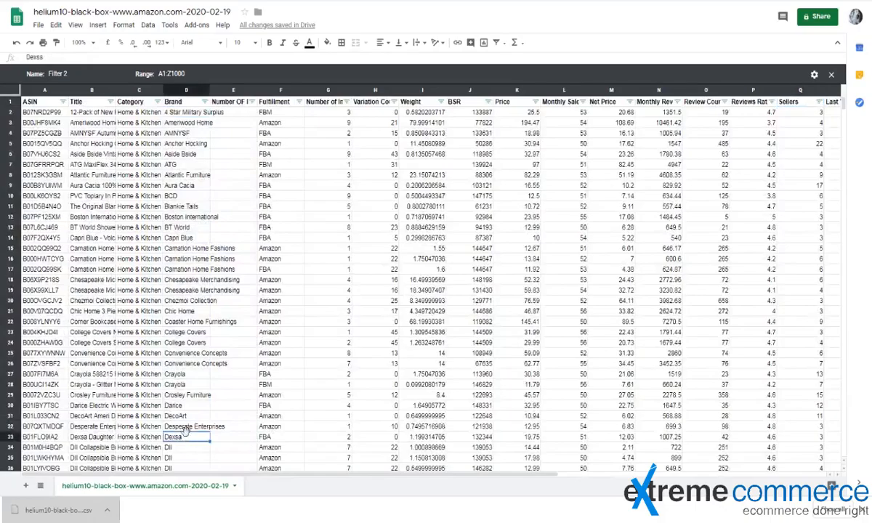
pyautogui.scroll(-2, 187, 431)
pyautogui.scroll(2, 188, 431)
# Copy the brand name Aside Bside from the sheet and search Black Box with it as the title keyword.
pyautogui.click(190, 156)
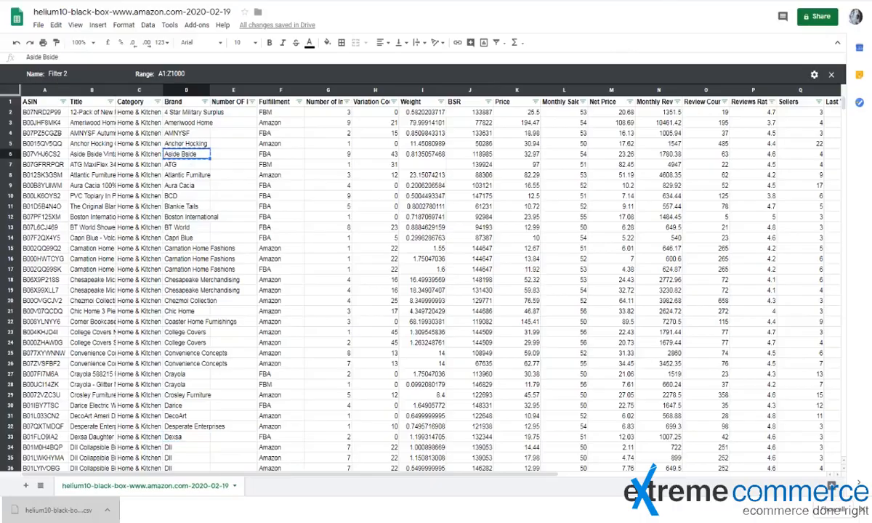
pyautogui.hotkey('ctrl', 'shift', 'Tab')
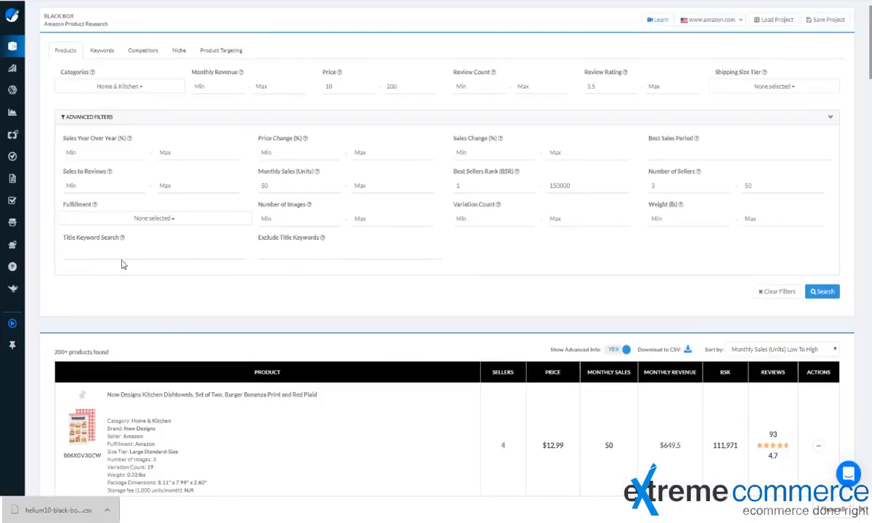
pyautogui.write('Aside Bside')
pyautogui.click(821, 291)
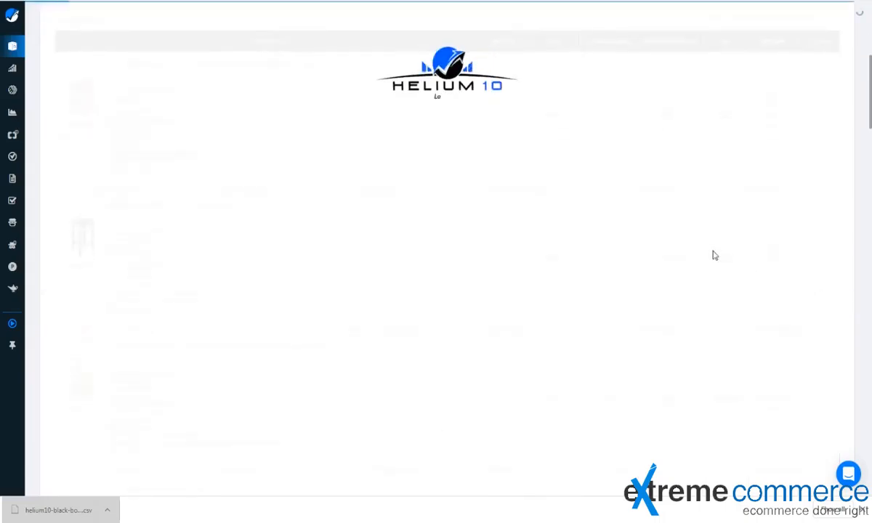
# Go through the Aside Bside search results and check each product's monthly sales and number of sellers.
pyautogui.scroll(2, 266, 218)
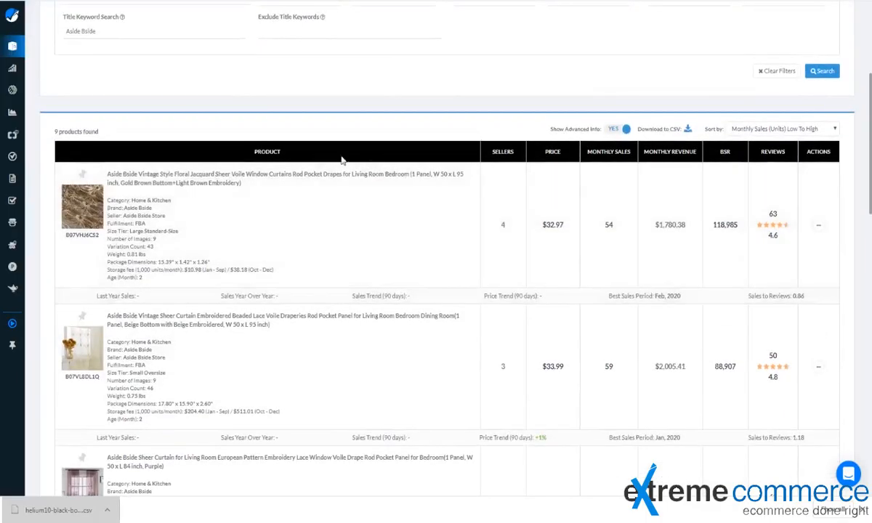
pyautogui.scroll(1, 386, 196)
pyautogui.scroll(1, 386, 196)
pyautogui.scroll(-3, 391, 298)
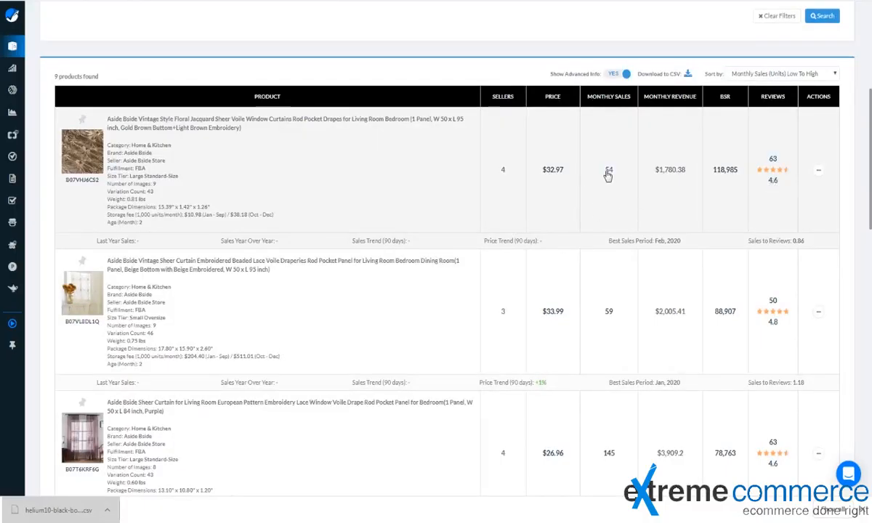
pyautogui.scroll(-5, 601, 225)
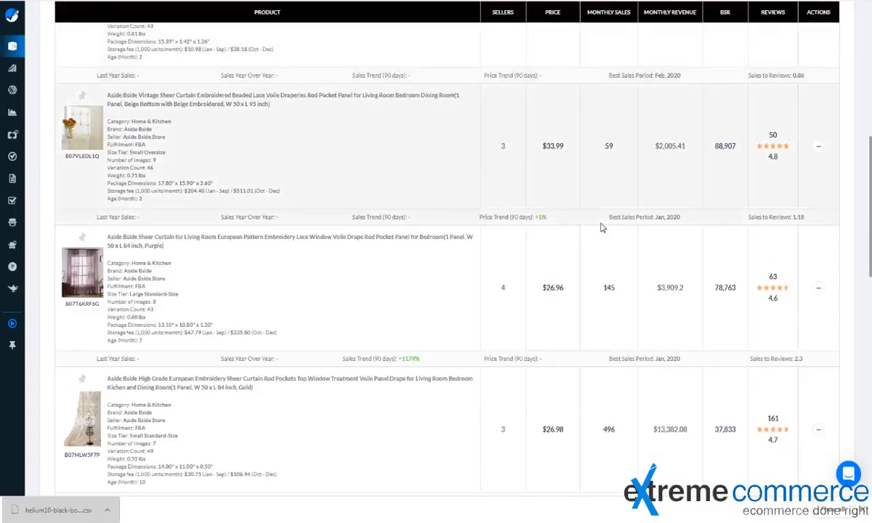
pyautogui.scroll(-3, 603, 223)
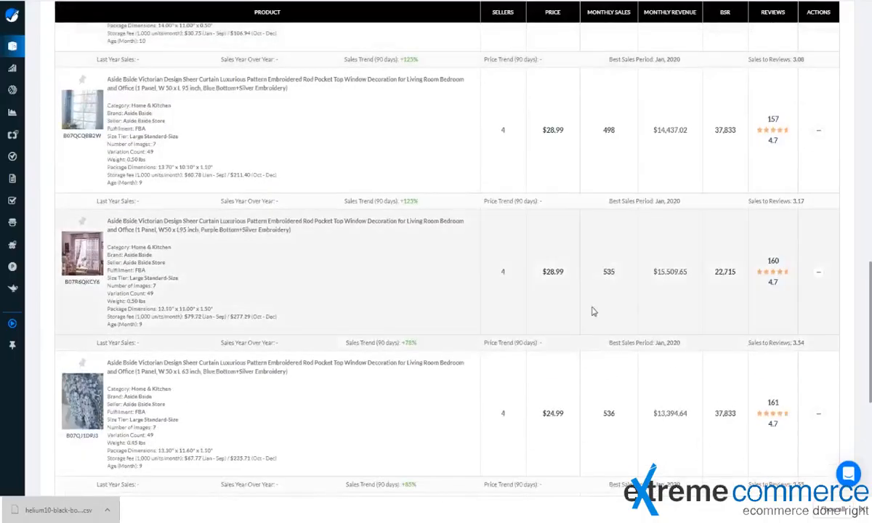
pyautogui.scroll(-1, 602, 349)
pyautogui.scroll(-4, 601, 353)
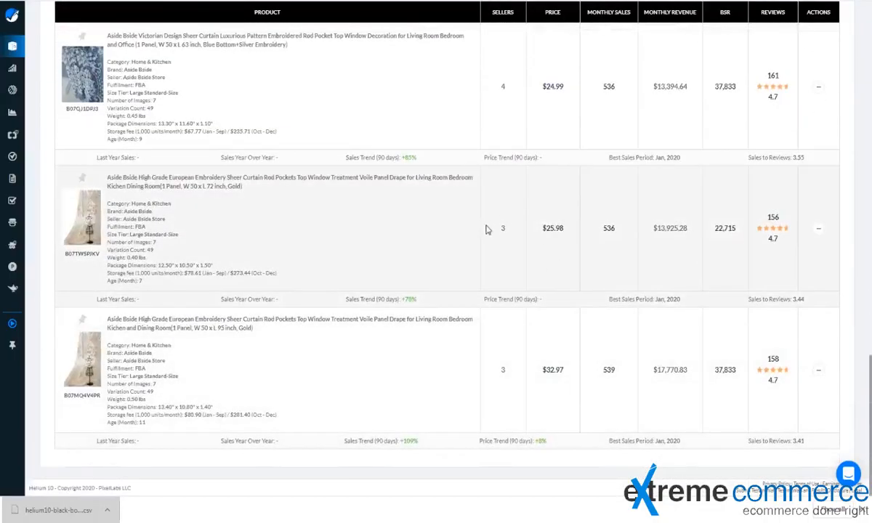
pyautogui.doubleClick(502, 228)
pyautogui.doubleClick(503, 370)
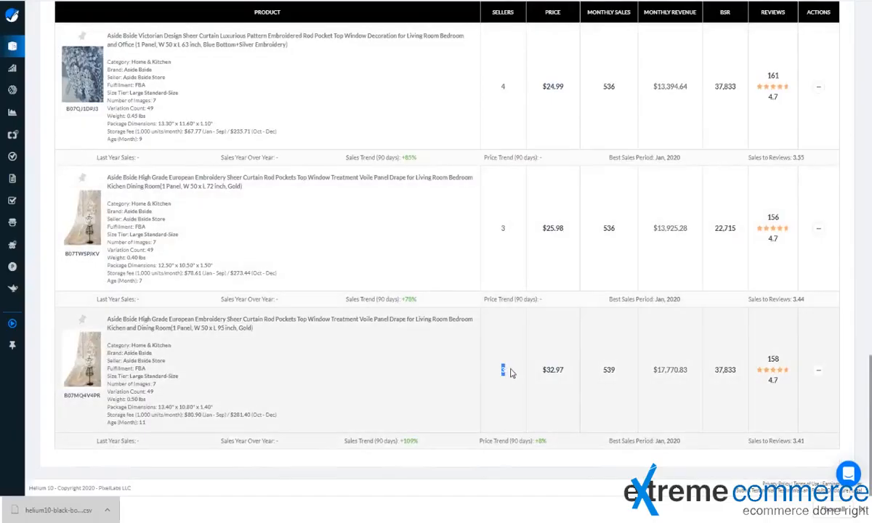
# Check the fulfillment type of the last Aside Bside products in the results.
pyautogui.doubleClick(140, 368)
pyautogui.doubleClick(140, 227)
pyautogui.scroll(1, 152, 234)
pyautogui.moveTo(143, 141); pyautogui.dragTo(168, 134)
pyautogui.scroll(3, 190, 201)
pyautogui.doubleClick(140, 163)
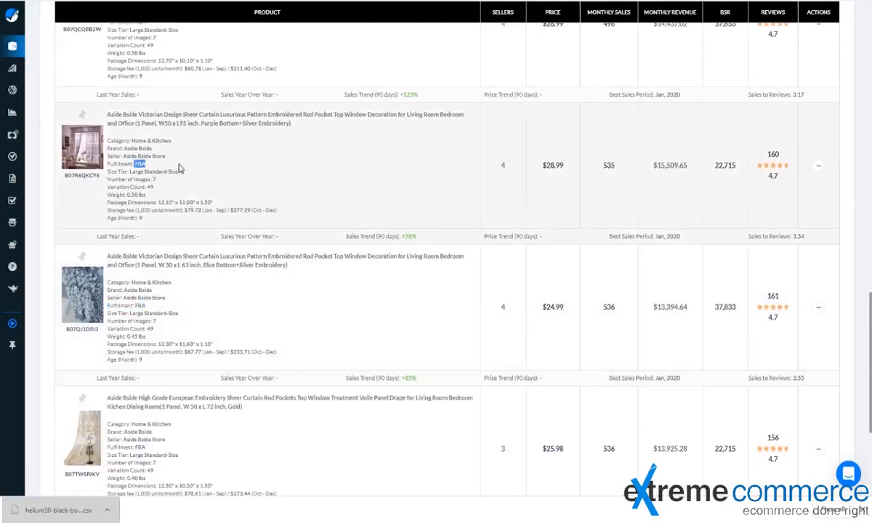
pyautogui.scroll(3, 201, 218)
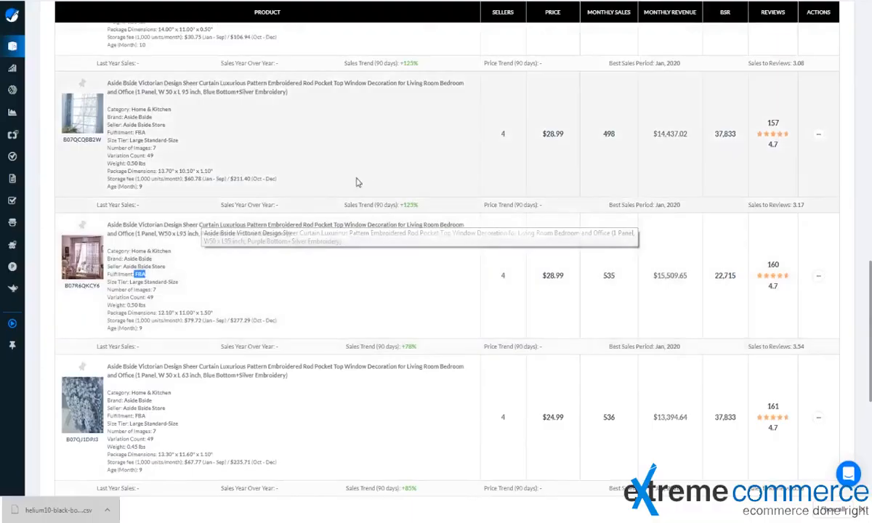
pyautogui.click(367, 172)
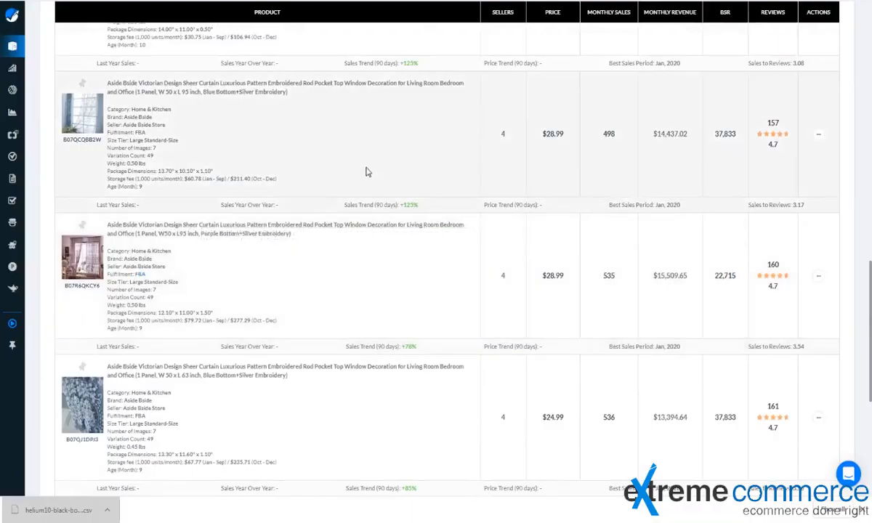
# Check how many Aside Bside products were found, comparing the count above the results with the listings.
pyautogui.scroll(10, 367, 172)
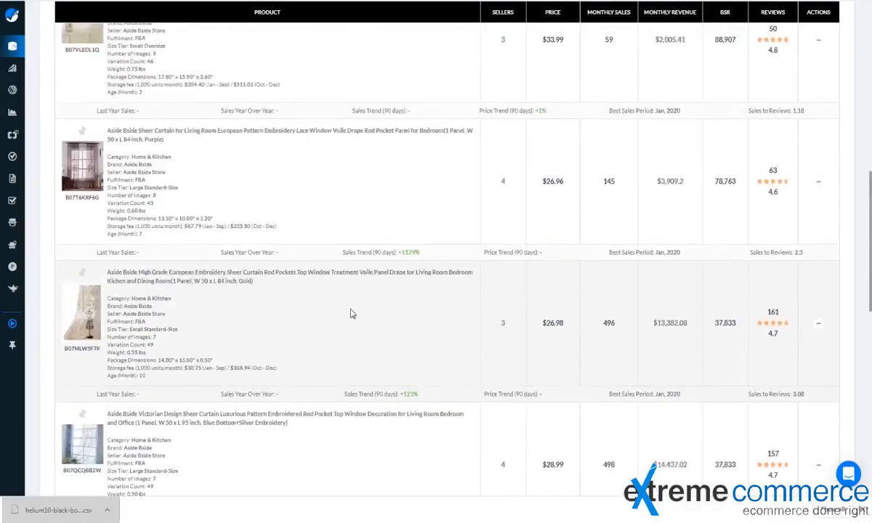
pyautogui.scroll(3, 350, 316)
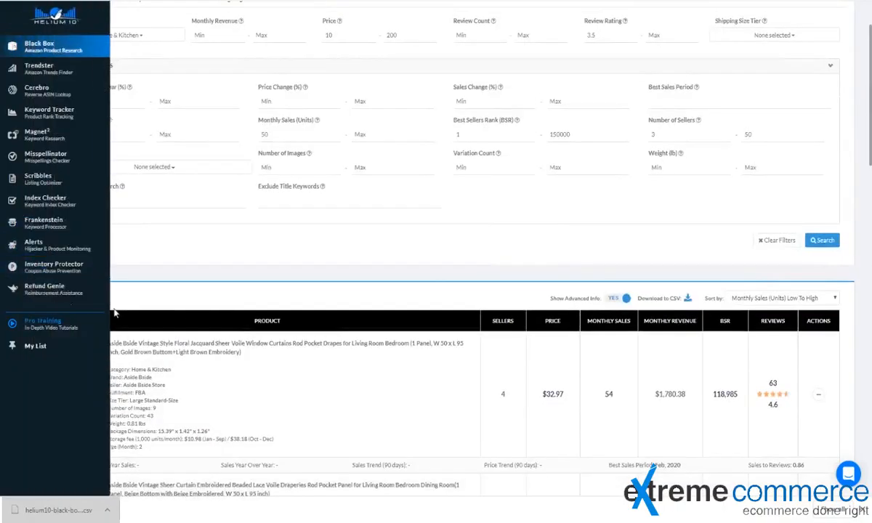
pyautogui.moveTo(59, 303); pyautogui.dragTo(101, 301)
pyautogui.click(107, 301)
pyautogui.click(205, 319)
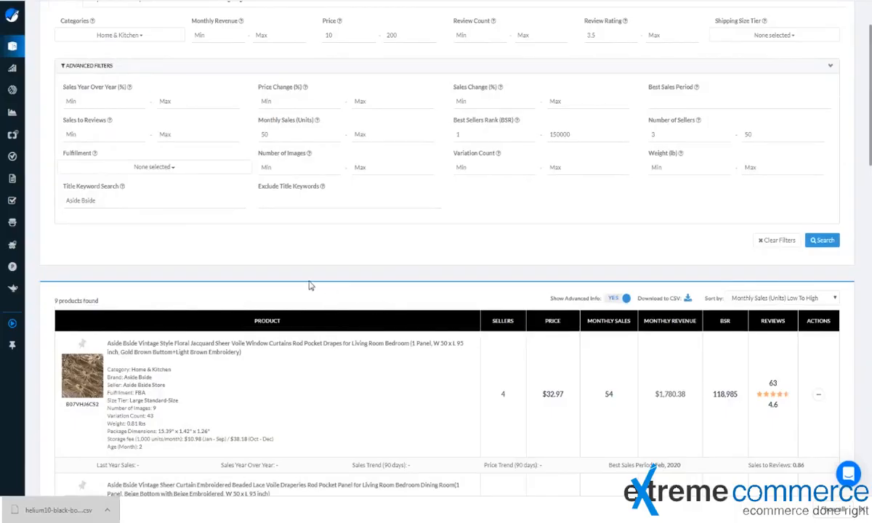
pyautogui.scroll(-5, 304, 292)
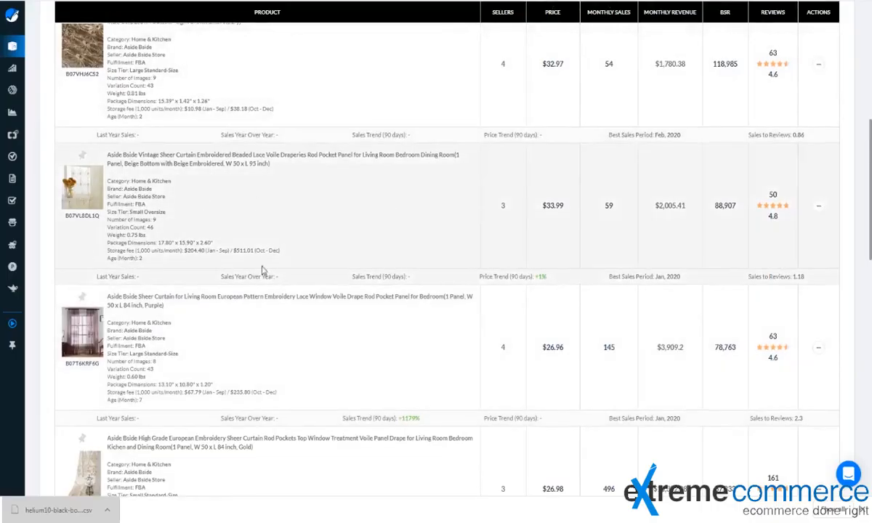
pyautogui.scroll(3, 342, 258)
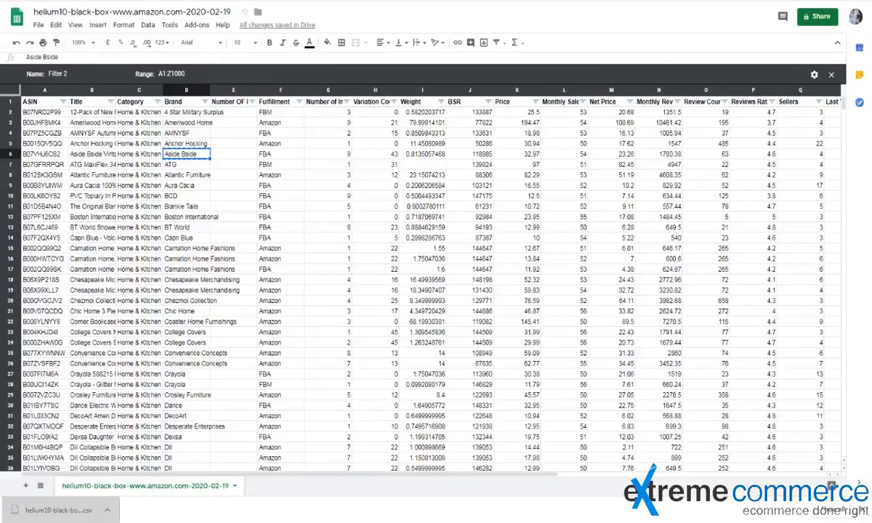
# Back in Google Sheets, enter 9 in the "Number OF Pro" column for Aside Bside.
pyautogui.hotkey('ctrl', 'c')
pyautogui.click(231, 154)
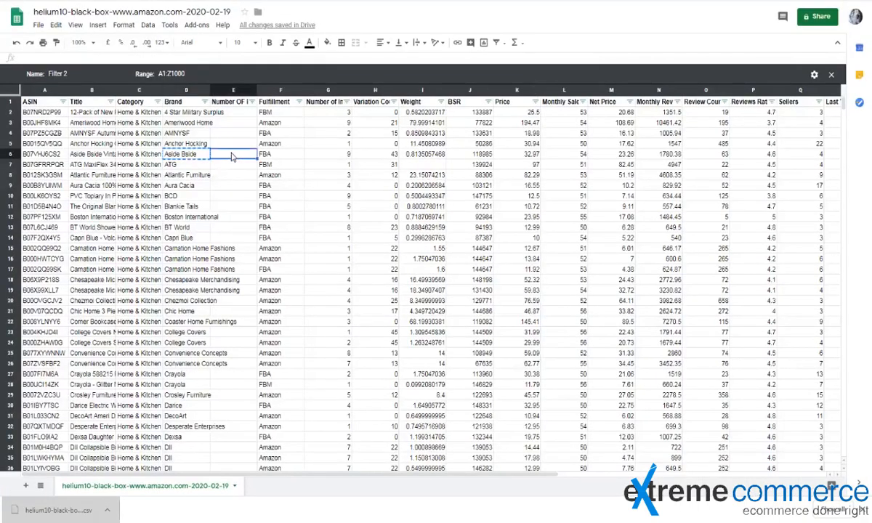
pyautogui.write('9')
pyautogui.click(237, 183)
pyautogui.moveTo(236, 112); pyautogui.dragTo(234, 236)
pyautogui.click(252, 282)
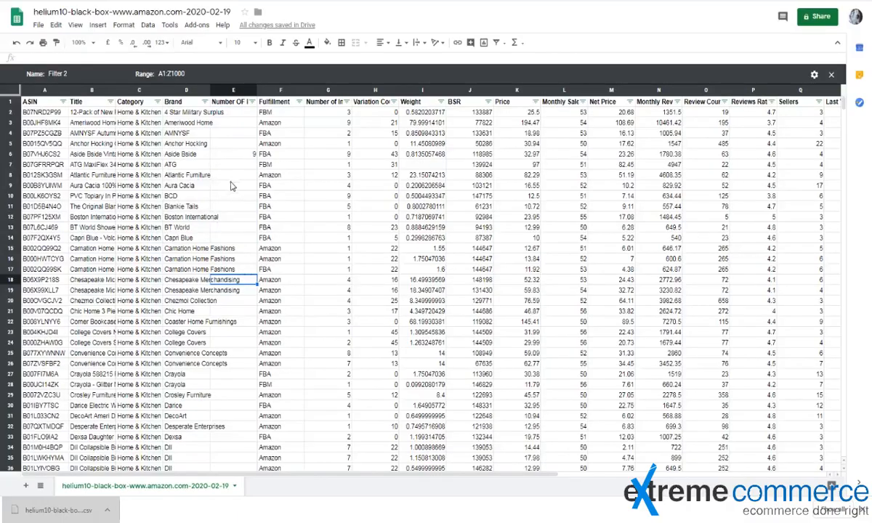
# Copy the brand name Anchor Hocking from the sheet and search Black Box with it as the title keyword.
pyautogui.click(192, 146)
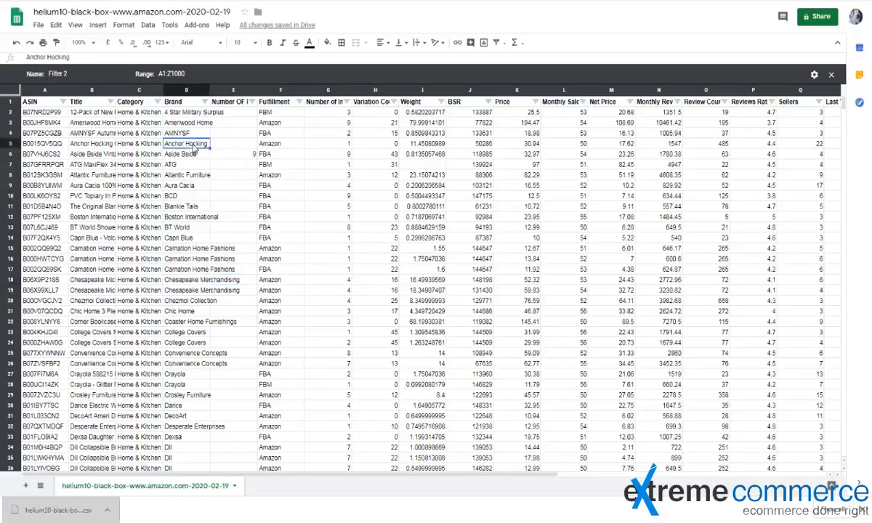
pyautogui.rightClick(192, 146)
pyautogui.click(224, 157)
pyautogui.click(236, 1)
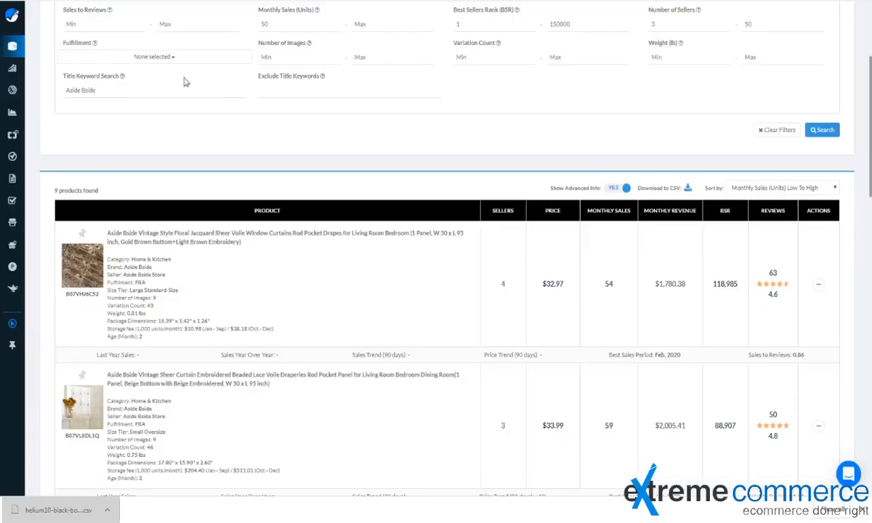
pyautogui.scroll(2, 148, 136)
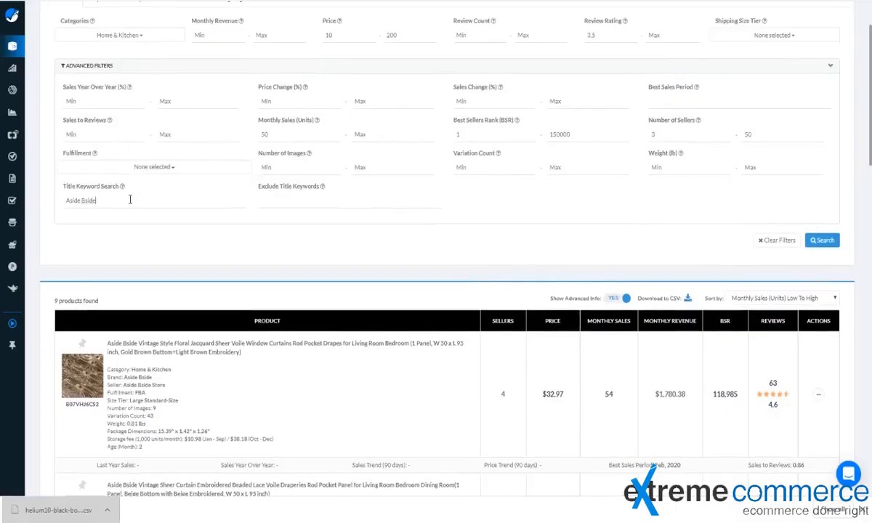
pyautogui.hotkey('ctrl', 'a')
pyautogui.hotkey('ctrl', 'v')
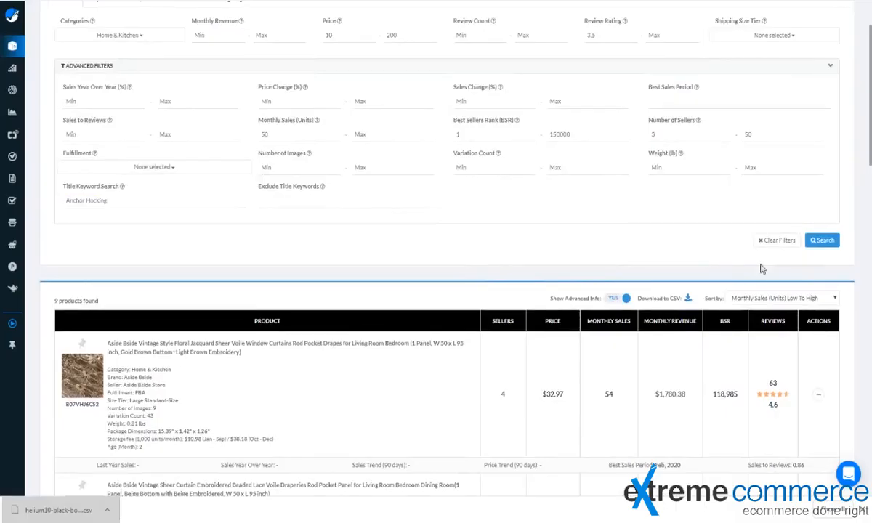
pyautogui.click(825, 240)
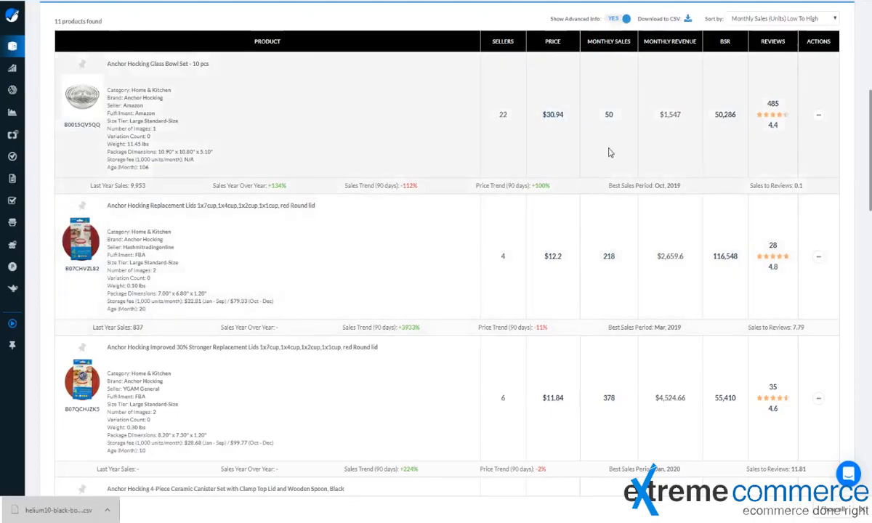
# Sort the Anchor Hocking results by monthly sales from high to low and look over the top products.
pyautogui.click(615, 44)
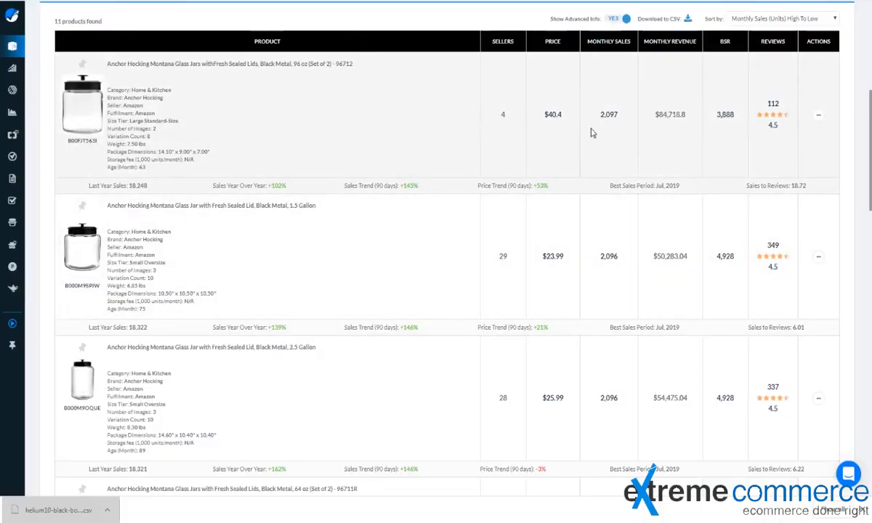
pyautogui.moveTo(144, 113); pyautogui.dragTo(155, 113)
pyautogui.scroll(-1, 163, 263)
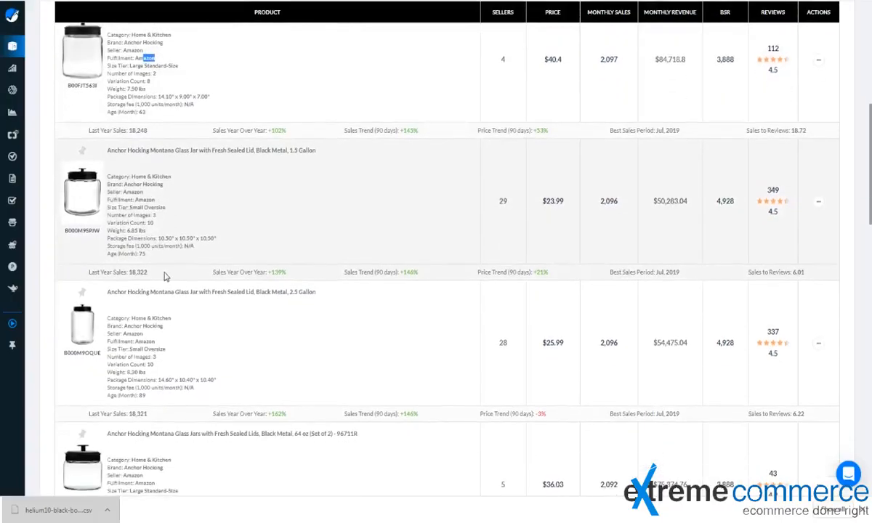
pyautogui.scroll(4, 165, 277)
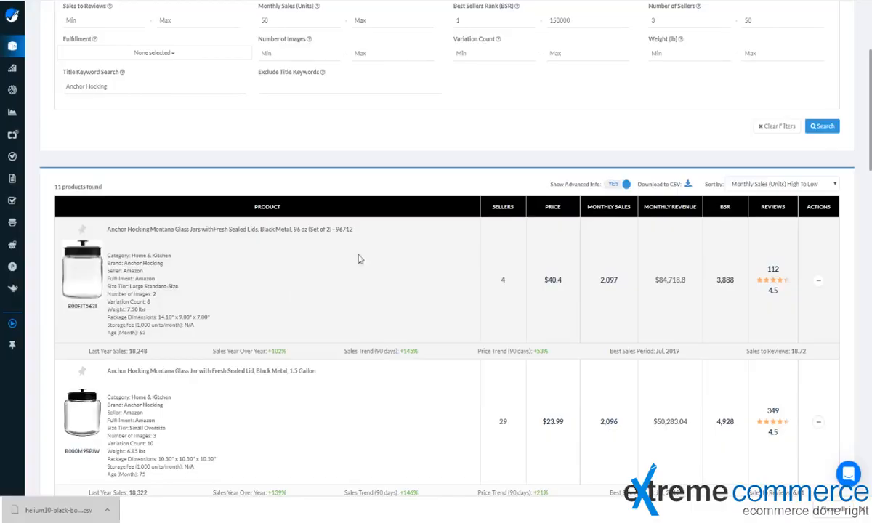
# Check the seller of each best-selling Anchor Hocking product.
pyautogui.scroll(-1, 164, 296)
pyautogui.moveTo(106, 216); pyautogui.dragTo(143, 215)
pyautogui.moveTo(107, 357); pyautogui.dragTo(144, 357)
pyautogui.scroll(-3, 140, 300)
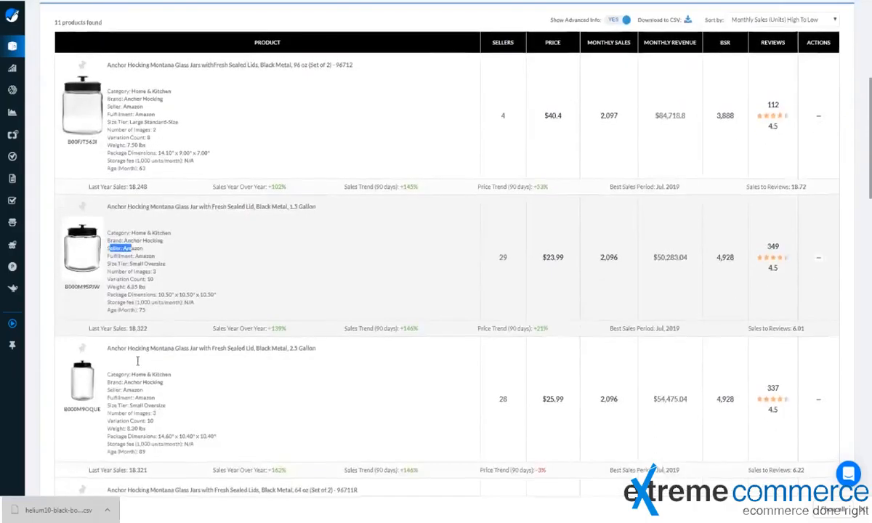
pyautogui.moveTo(110, 279); pyautogui.dragTo(138, 279)
pyautogui.scroll(-2, 128, 309)
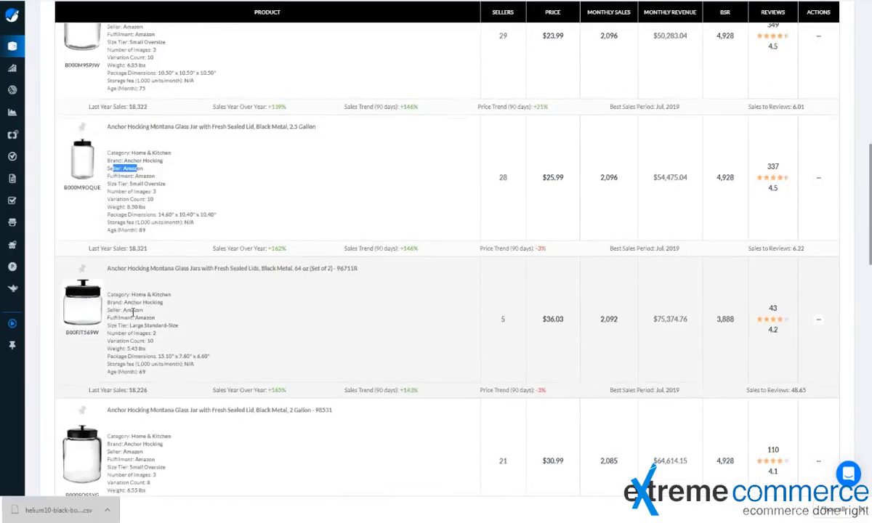
pyautogui.moveTo(115, 316); pyautogui.dragTo(138, 313)
pyautogui.scroll(-7, 134, 333)
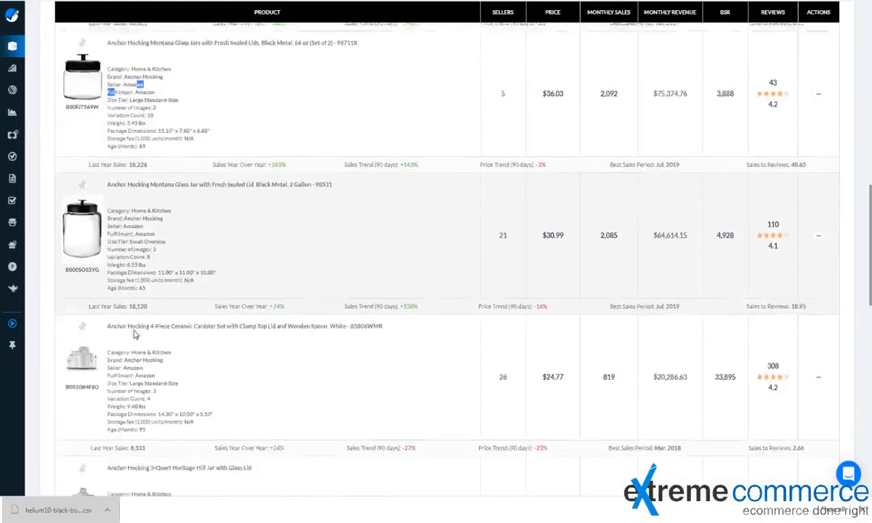
pyautogui.scroll(-3, 134, 332)
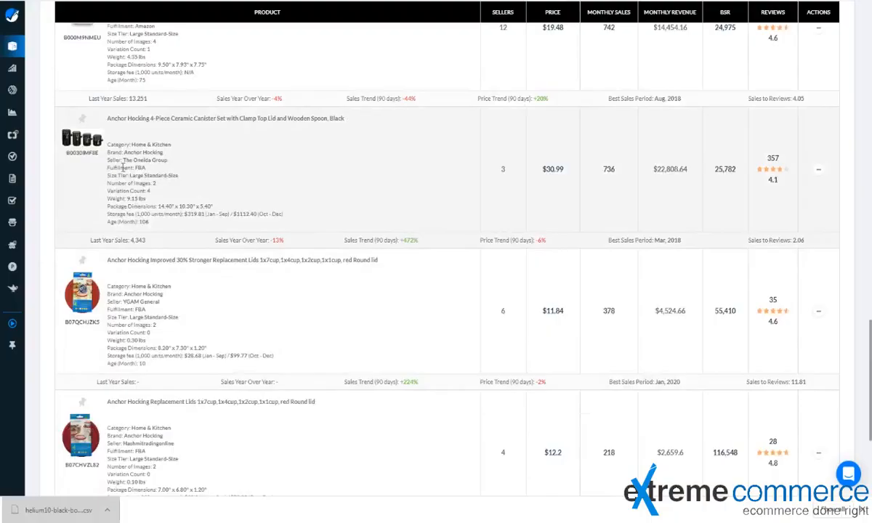
# Check the fulfillment type of the lower-selling Anchor Hocking products and the number of products found.
pyautogui.moveTo(125, 168); pyautogui.dragTo(147, 169)
pyautogui.click(132, 310)
pyautogui.moveTo(131, 310); pyautogui.dragTo(146, 289)
pyautogui.scroll(-2, 151, 333)
pyautogui.scroll(-1, 146, 291)
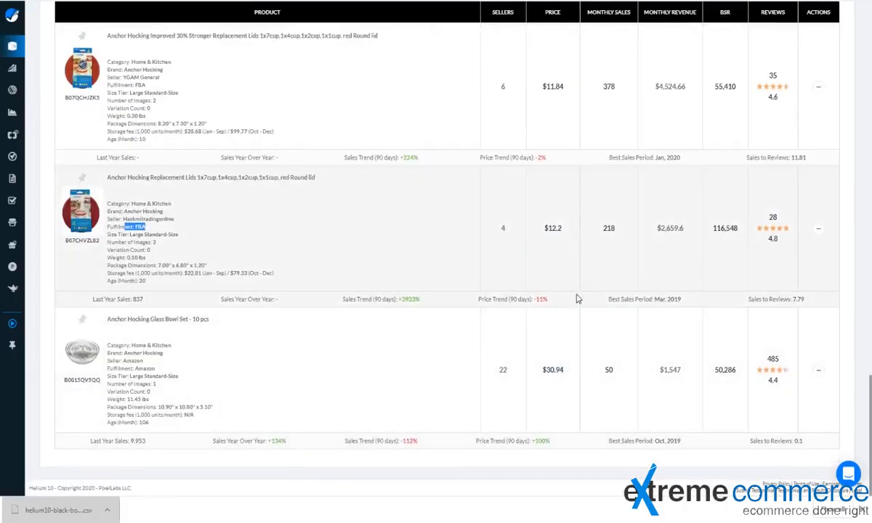
pyautogui.scroll(1, 571, 311)
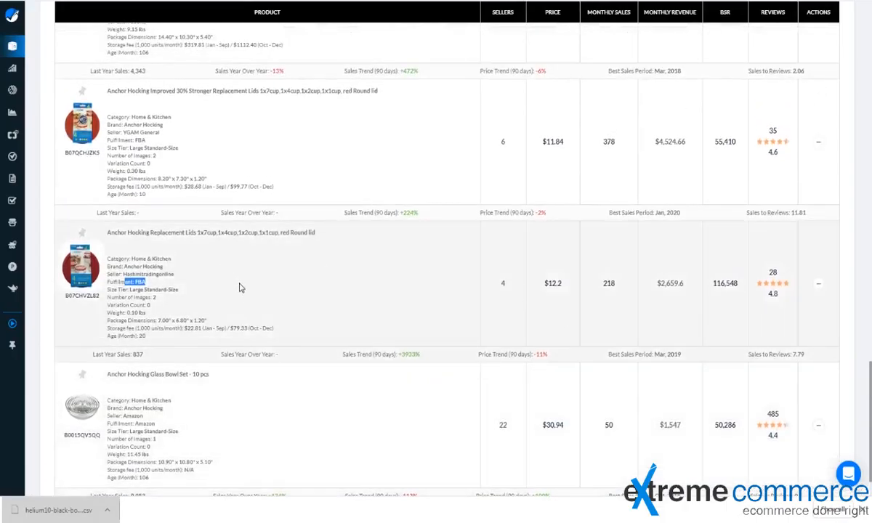
pyautogui.scroll(2, 242, 289)
pyautogui.scroll(15, 373, 296)
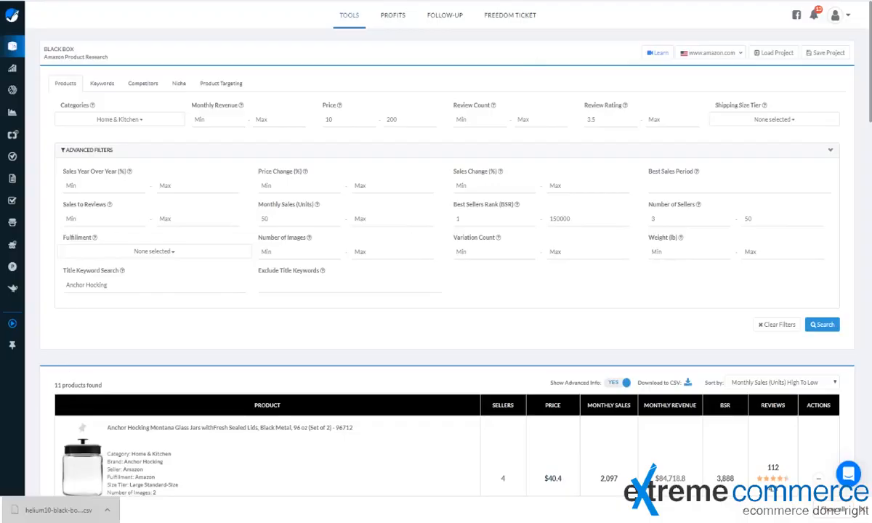
# Back in Google Sheets, enter 11 in the "Number OF Pro" column for Anchor Hocking.
pyautogui.hotkey('ctrl', 'Tab')
pyautogui.click(247, 145)
pyautogui.write('11')
pyautogui.press('Return')
# Back in Google Sheets, look over the "Number OF Pro" column and check its sort and filter options.
pyautogui.moveTo(215, 109); pyautogui.dragTo(219, 410)
pyautogui.click(322, 289)
pyautogui.click(252, 103)
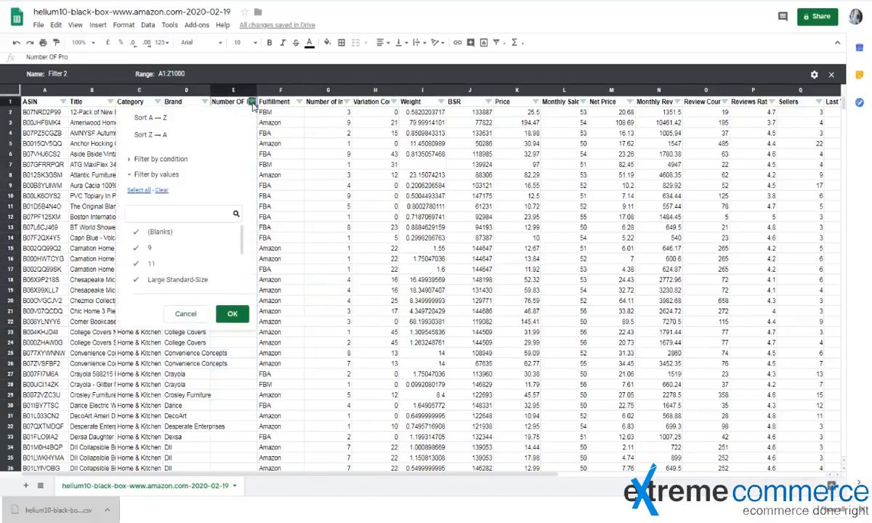
pyautogui.click(326, 188)
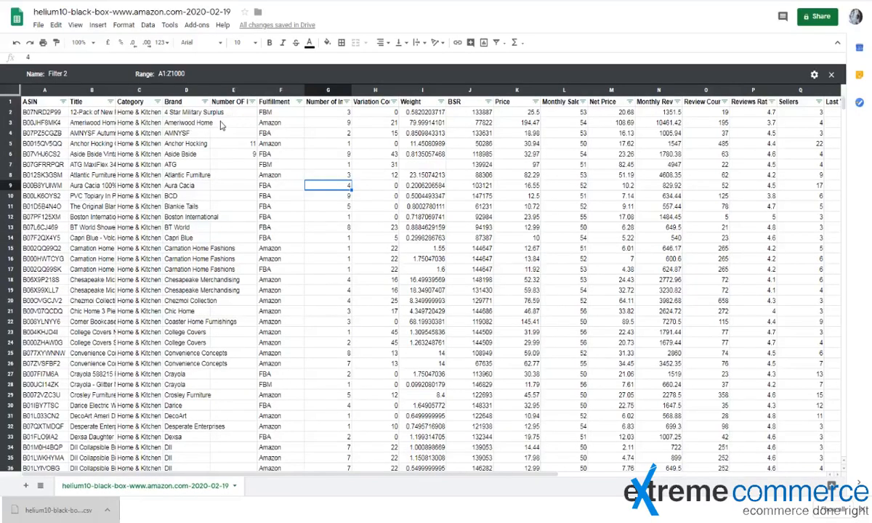
# Go over the names in the Brand column and the matching cells in the "Number OF Pro" column.
pyautogui.click(173, 112)
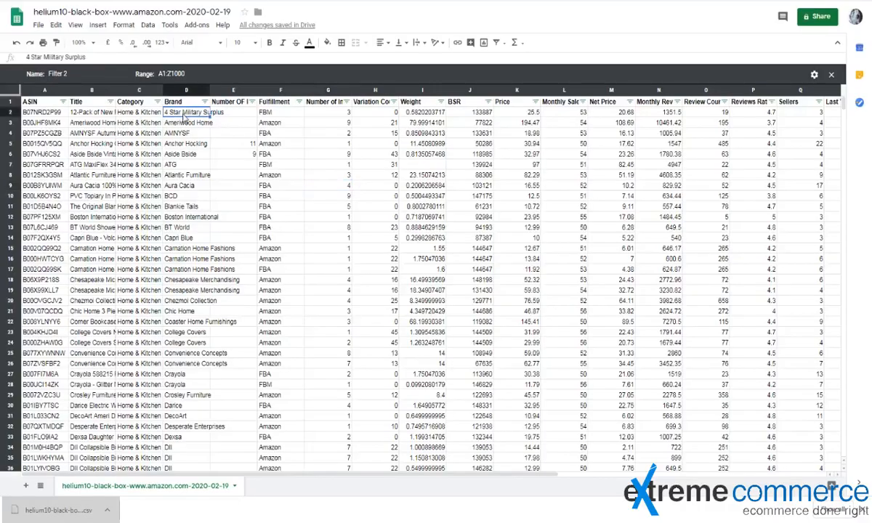
pyautogui.click(231, 114)
pyautogui.moveTo(231, 133); pyautogui.dragTo(242, 304)
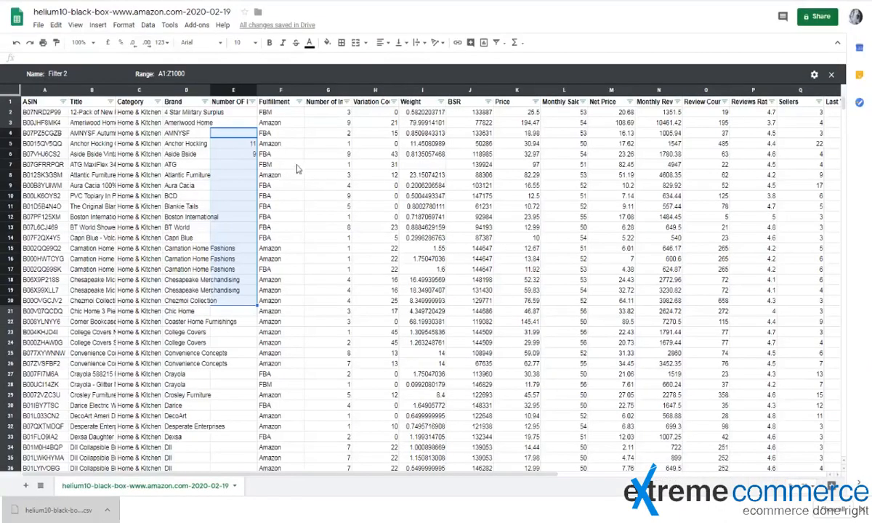
pyautogui.click(253, 133)
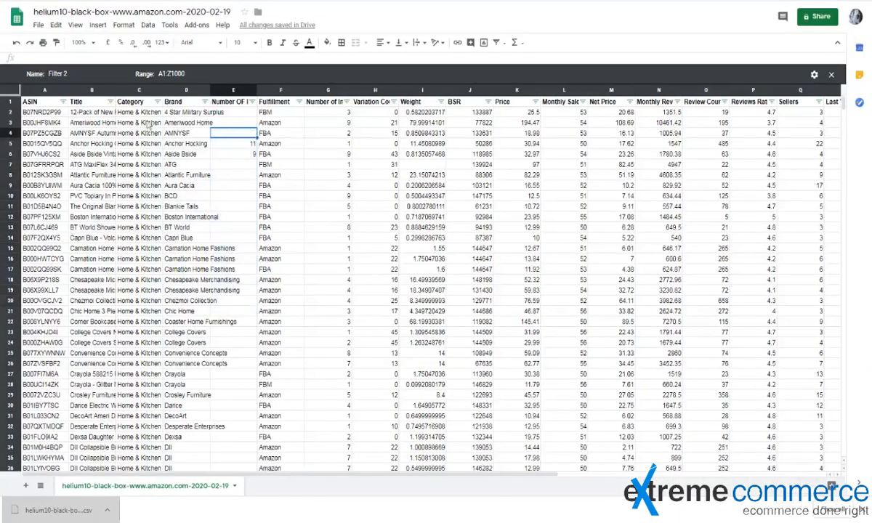
pyautogui.click(166, 113)
pyautogui.moveTo(179, 116); pyautogui.dragTo(183, 398)
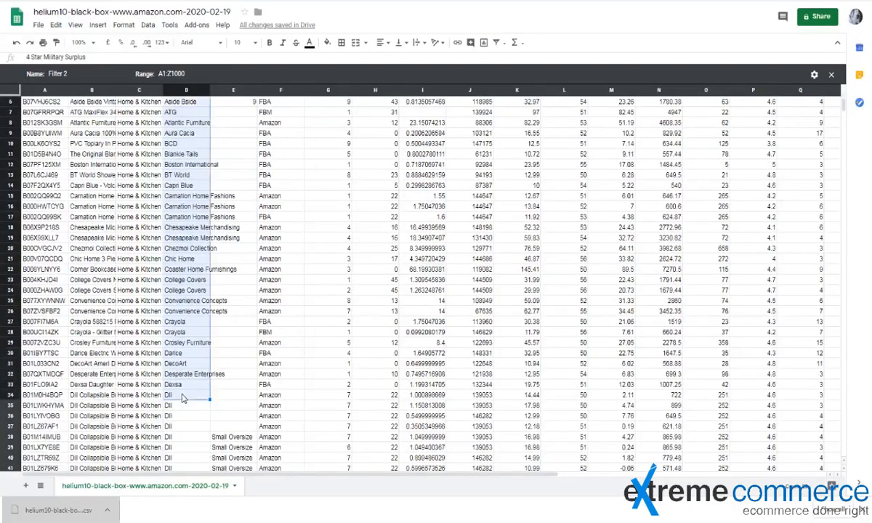
# Look through the brands further down the exported product list, past row 140.
pyautogui.click(232, 311)
pyautogui.scroll(2, 234, 324)
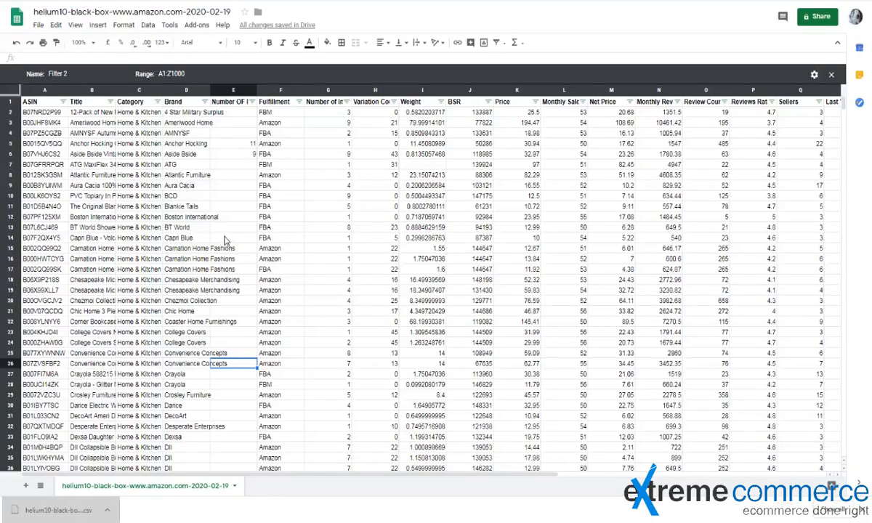
pyautogui.scroll(-10, 225, 241)
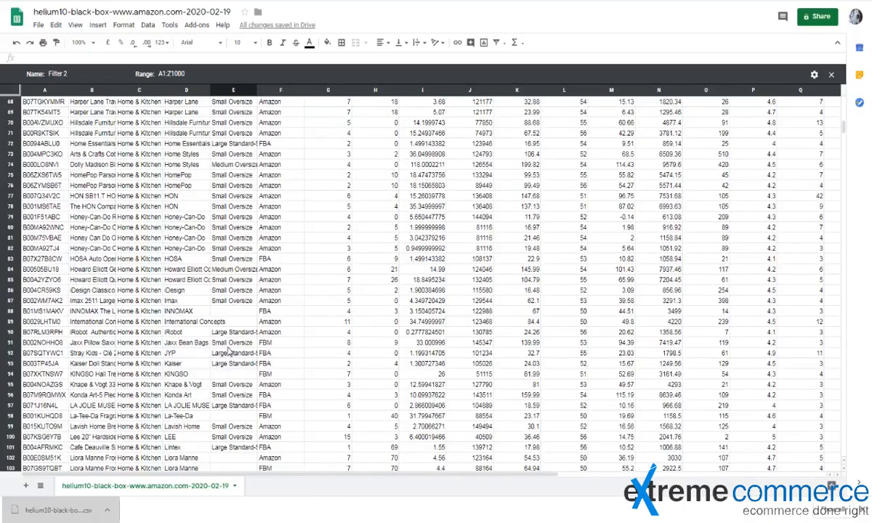
pyautogui.scroll(-6, 228, 352)
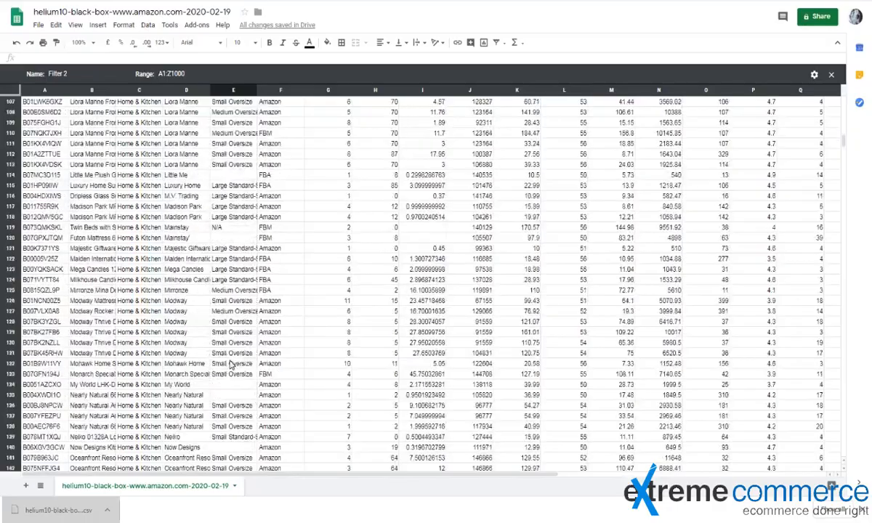